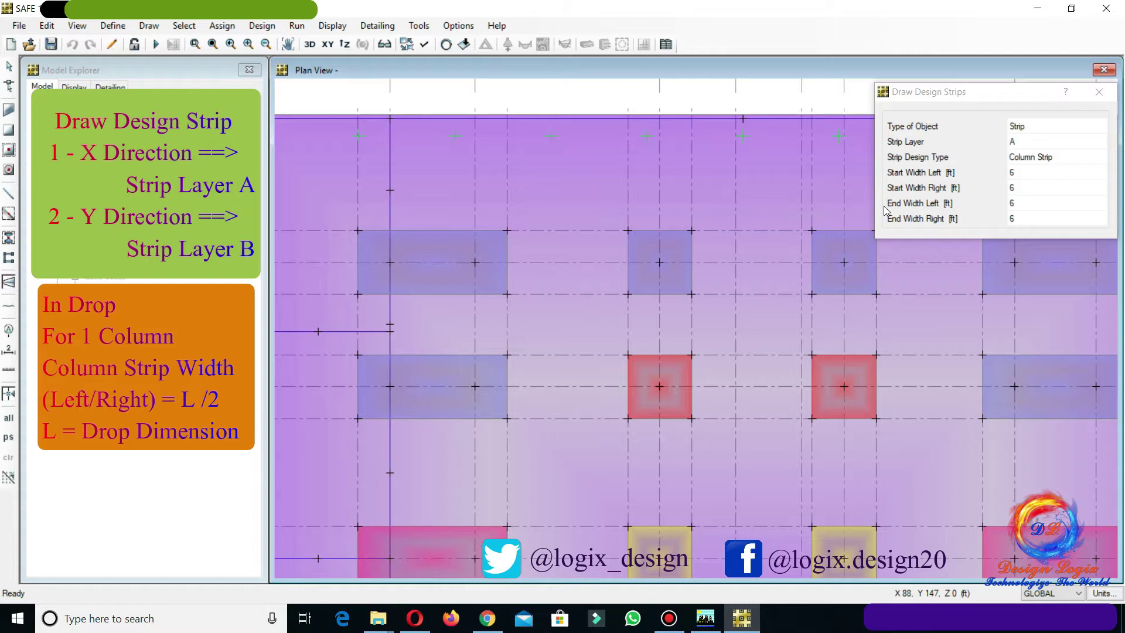
Step: Set the start and end widths on both sides of the Layer A column strip to 4.5 ft
{"action": "left_click", "coordinate": [1040, 175]}
{"action": "type", "text": "4.5"}
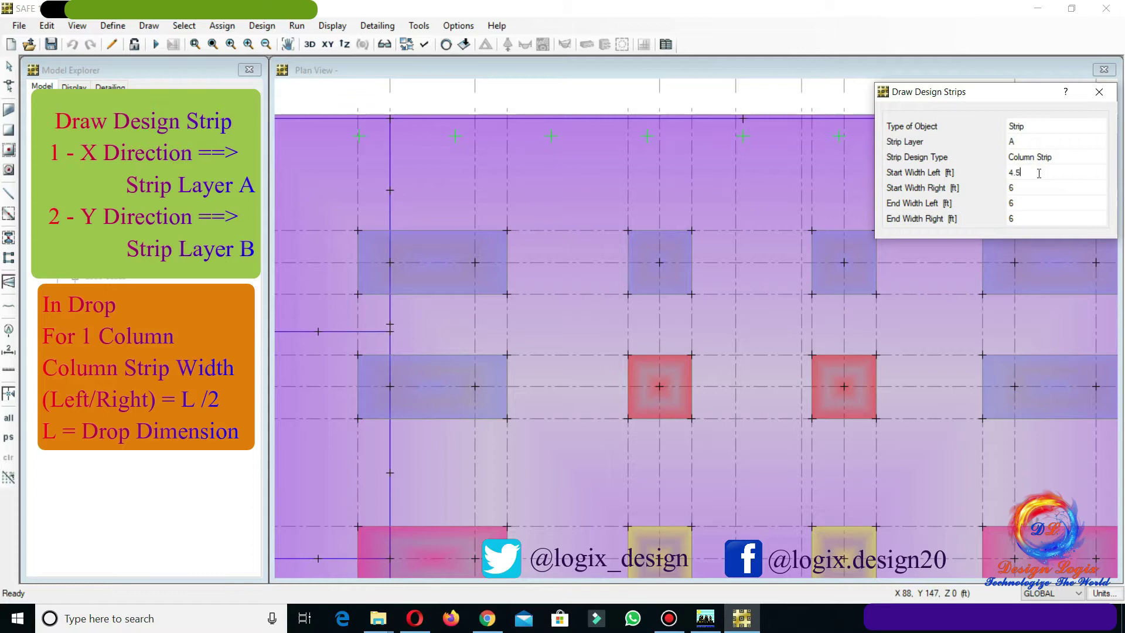
{"action": "left_click", "coordinate": [1046, 188]}
{"action": "type", "text": "4.5"}
{"action": "left_click", "coordinate": [1045, 203]}
{"action": "type", "text": "4.5"}
{"action": "left_click", "coordinate": [1042, 218]}
{"action": "type", "text": "4.5"}
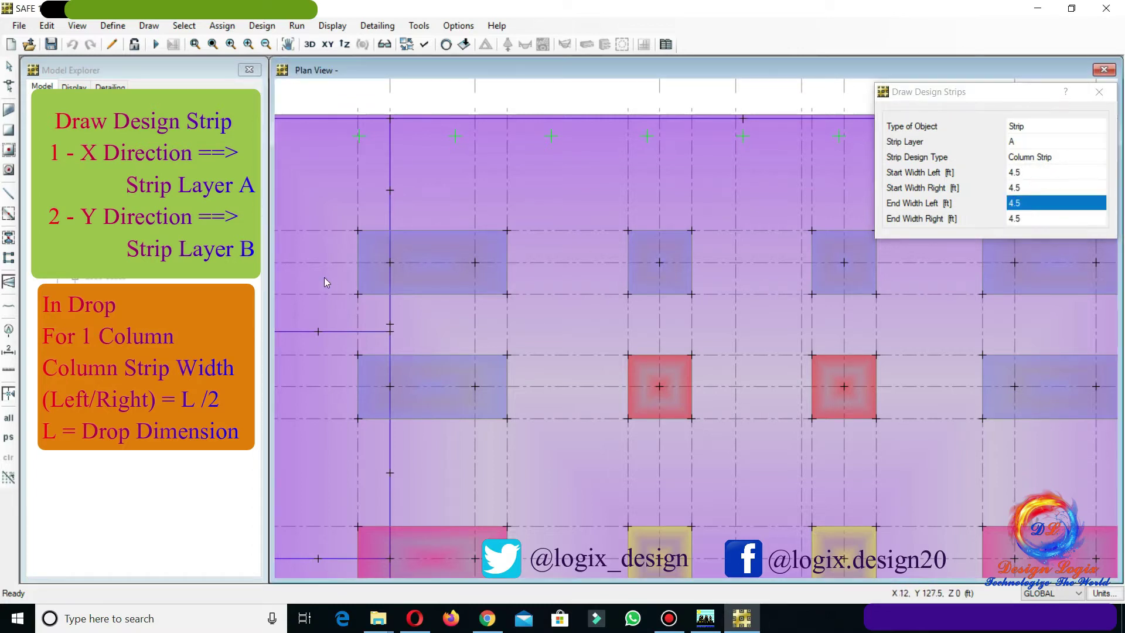
Step: Draw a 21 ft Layer A column strip along grid 2 across the drop at grids B–C, and display the strip widths
{"action": "left_click", "coordinate": [357, 266]}
{"action": "left_click", "coordinate": [505, 262]}
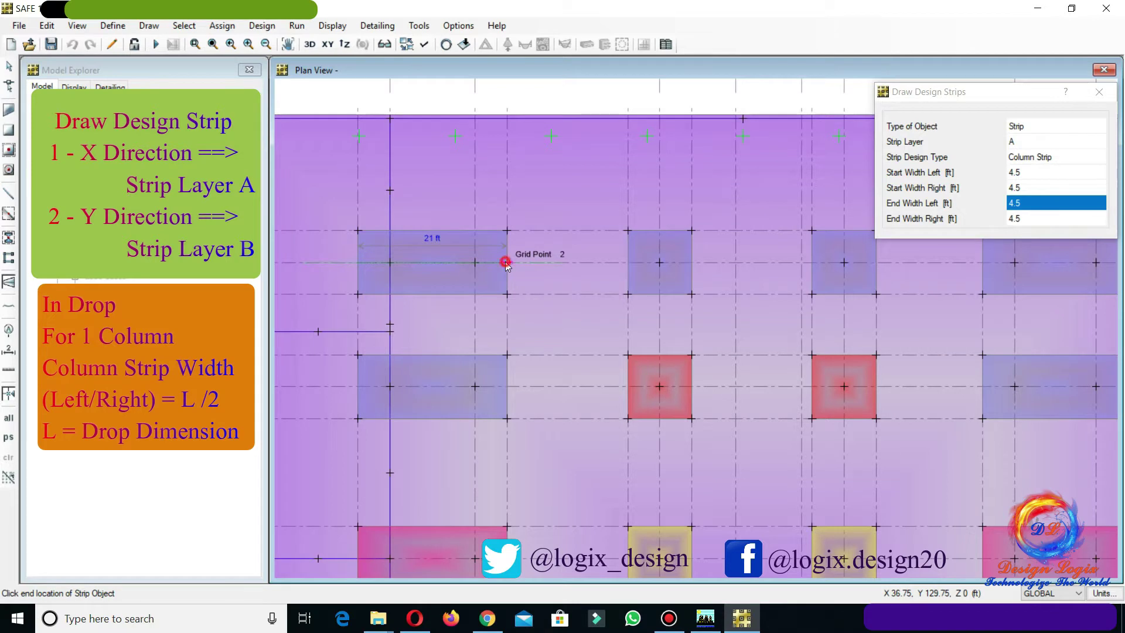
{"action": "key", "text": "Escape"}
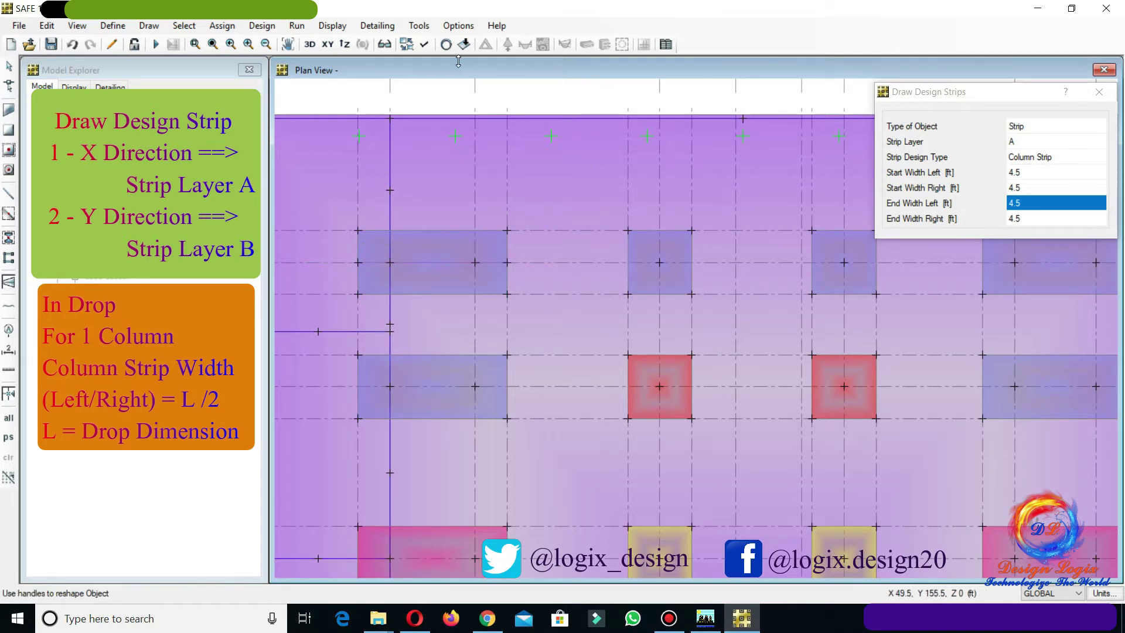
{"action": "left_click", "coordinate": [425, 46]}
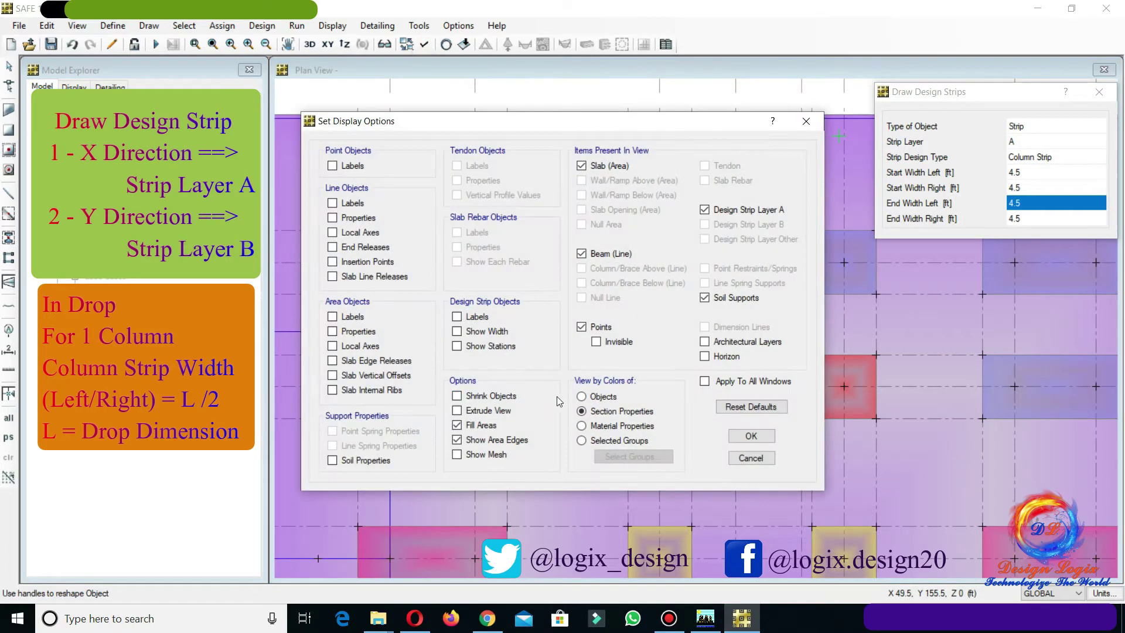
{"action": "left_click", "coordinate": [732, 435]}
Step: Draw Layer A column strips along grid 2 across the single-column drops at grids D and G
{"action": "left_click", "coordinate": [626, 262]}
{"action": "left_click", "coordinate": [691, 262]}
{"action": "key", "text": "Return"}
{"action": "left_click", "coordinate": [812, 263]}
{"action": "left_click", "coordinate": [876, 263]}
{"action": "key", "text": "Return"}
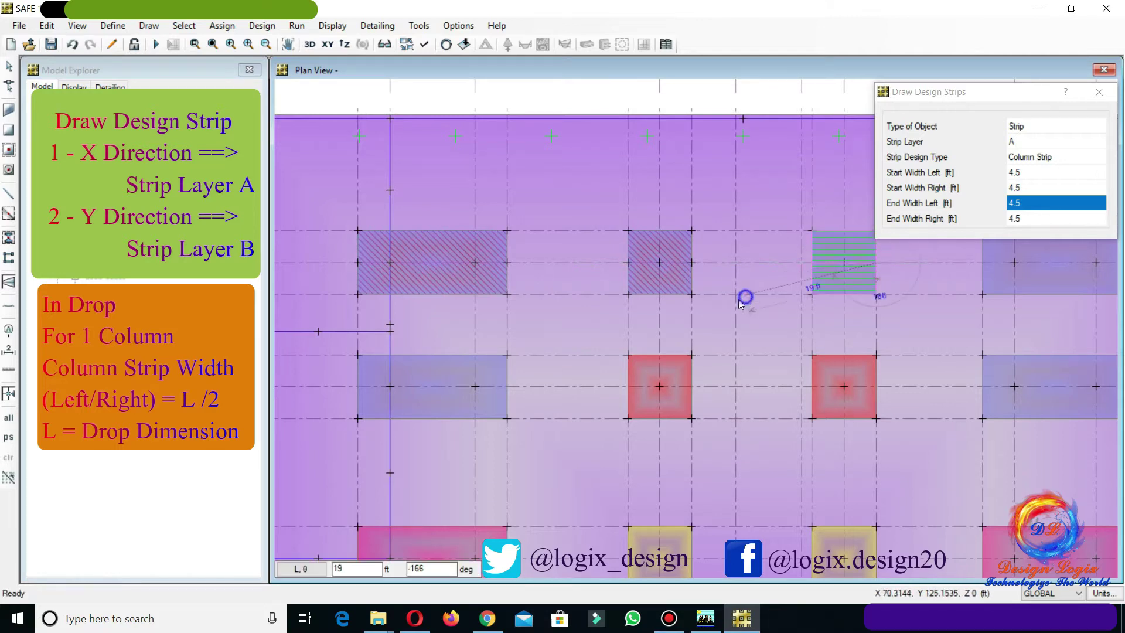
Step: Draw a Layer A column strip along grid 2 across the two-column drop at grids H–J
{"action": "scroll", "coordinate": [586, 342], "scroll_direction": "down", "scroll_amount": 2}
{"action": "scroll", "coordinate": [865, 304], "scroll_direction": "up", "scroll_amount": 3}
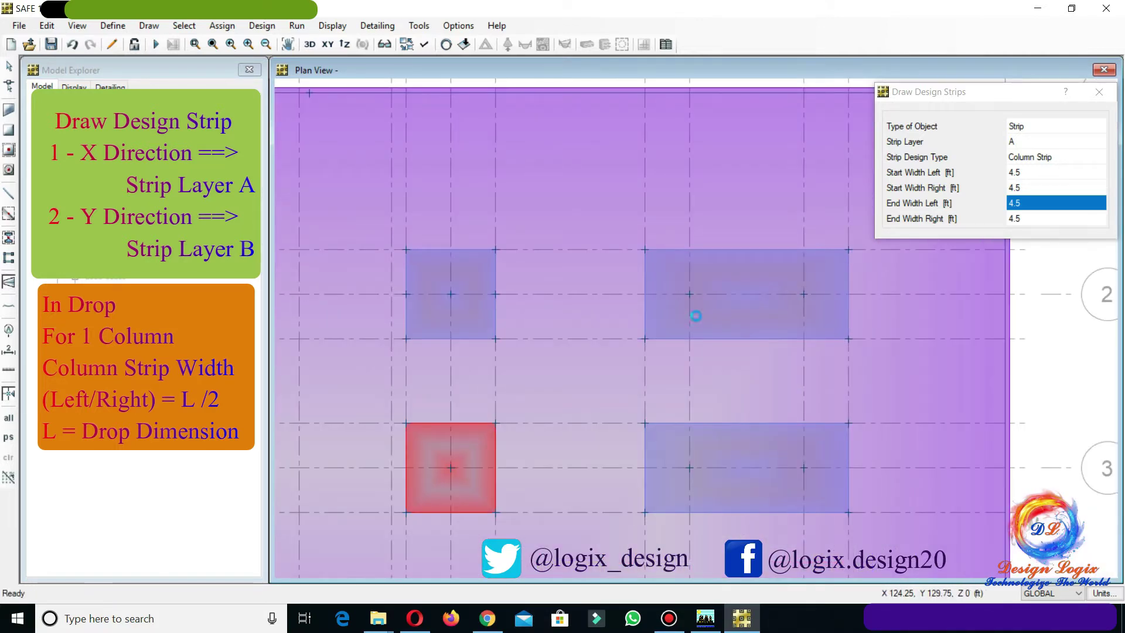
{"action": "left_click", "coordinate": [646, 300]}
{"action": "left_click", "coordinate": [848, 293]}
{"action": "key", "text": "Return"}
Step: Change the strip layer to B and draw Y-direction column strips across the grid 2 drops at grids D and G
{"action": "scroll", "coordinate": [876, 298], "scroll_direction": "down", "scroll_amount": 2}
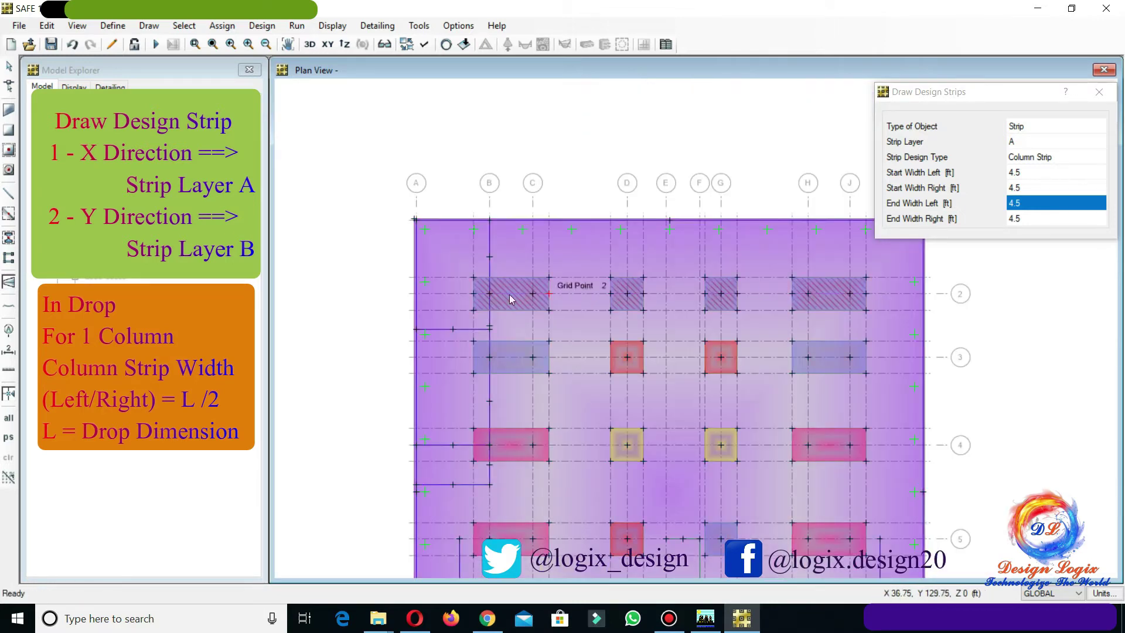
{"action": "scroll", "coordinate": [486, 300], "scroll_direction": "up", "scroll_amount": 3}
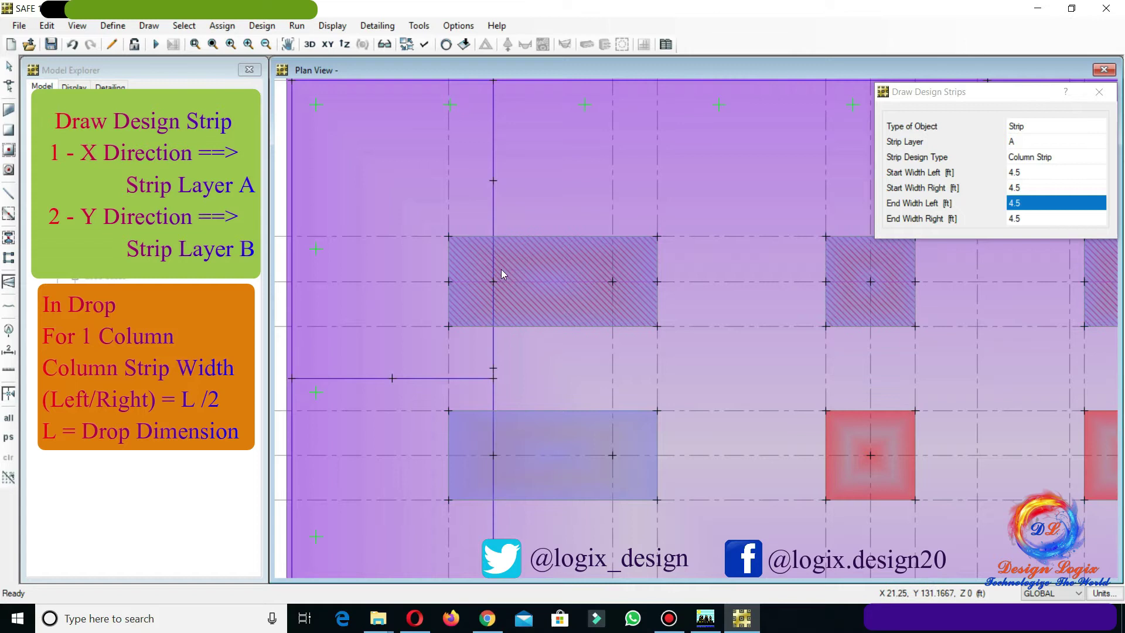
{"action": "scroll", "coordinate": [551, 301], "scroll_direction": "down", "scroll_amount": 2}
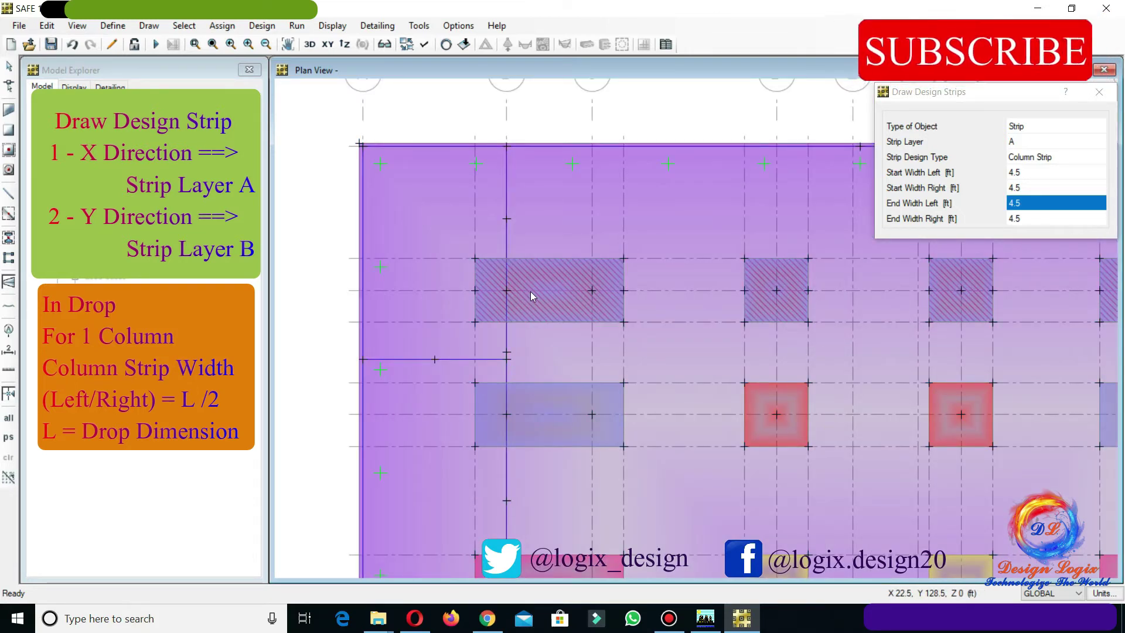
{"action": "left_click", "coordinate": [1056, 143]}
{"action": "left_click", "coordinate": [1028, 162]}
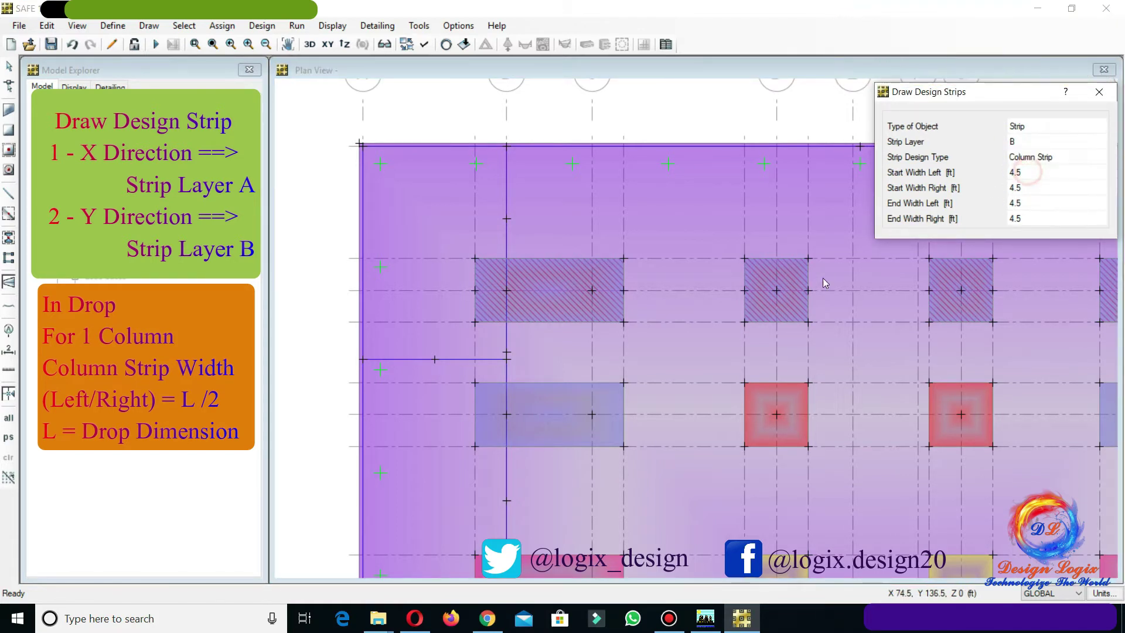
{"action": "left_click", "coordinate": [779, 319]}
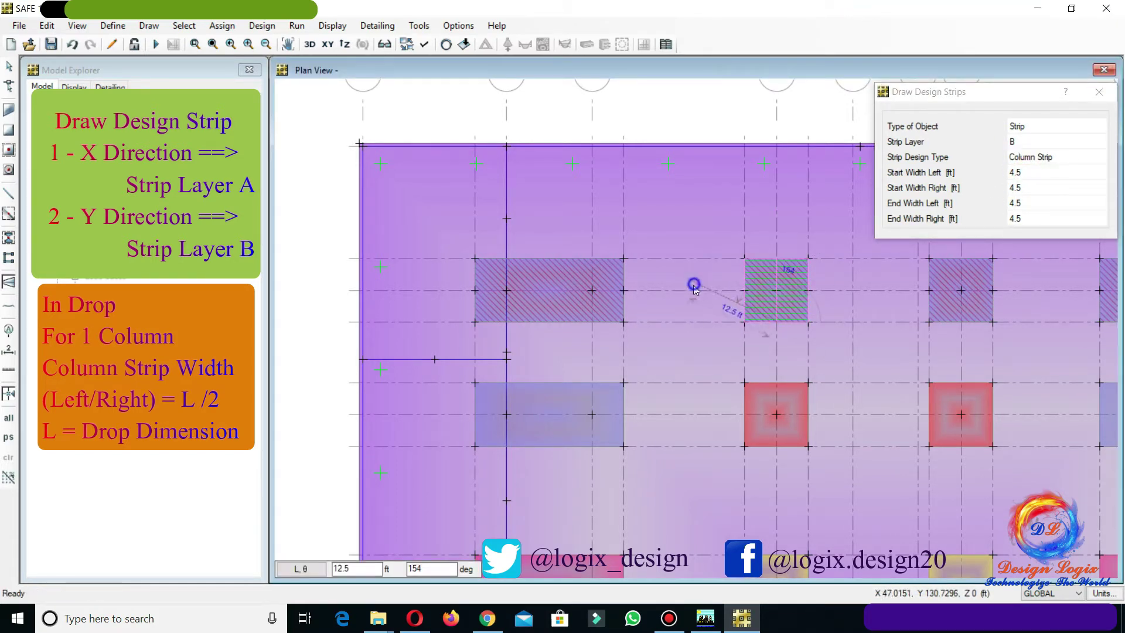
{"action": "scroll", "coordinate": [693, 287], "scroll_direction": "down", "scroll_amount": 3}
{"action": "scroll", "coordinate": [923, 324], "scroll_direction": "up", "scroll_amount": 2}
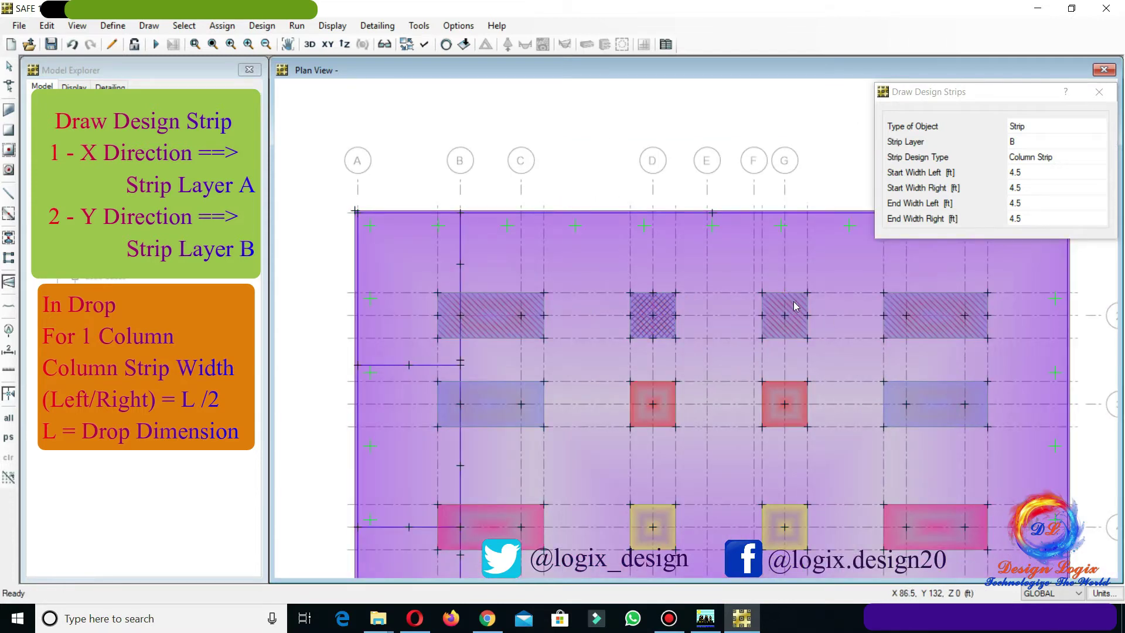
{"action": "left_click", "coordinate": [796, 338]}
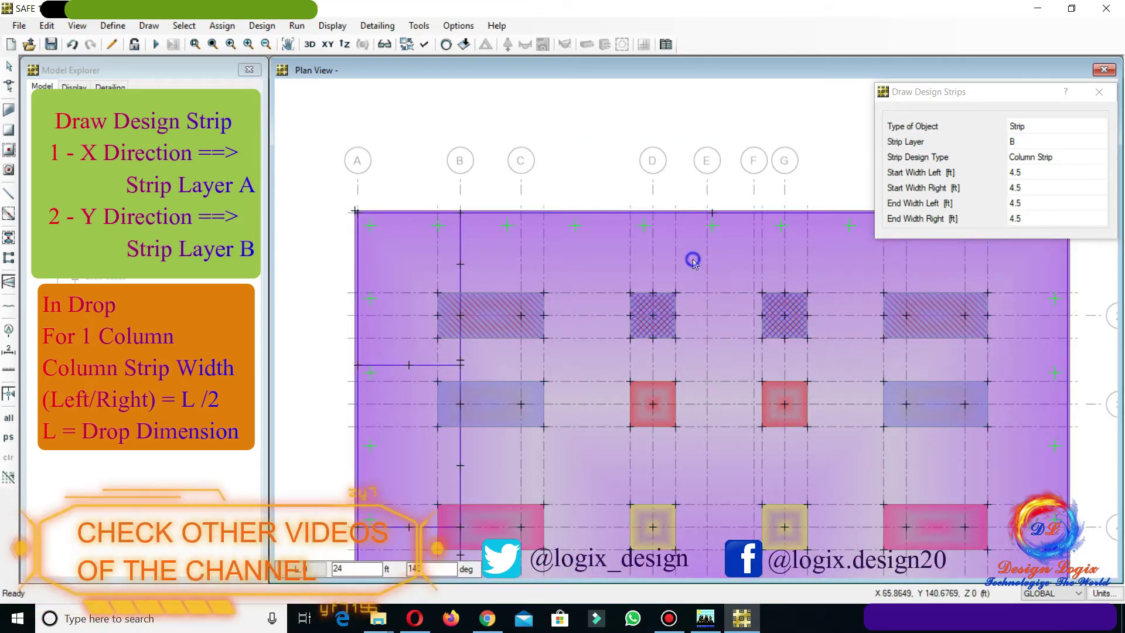
Step: Set the start and end right widths to 3 ft for the column strips of the B–C drop
{"action": "scroll", "coordinate": [494, 305], "scroll_direction": "up", "scroll_amount": 3}
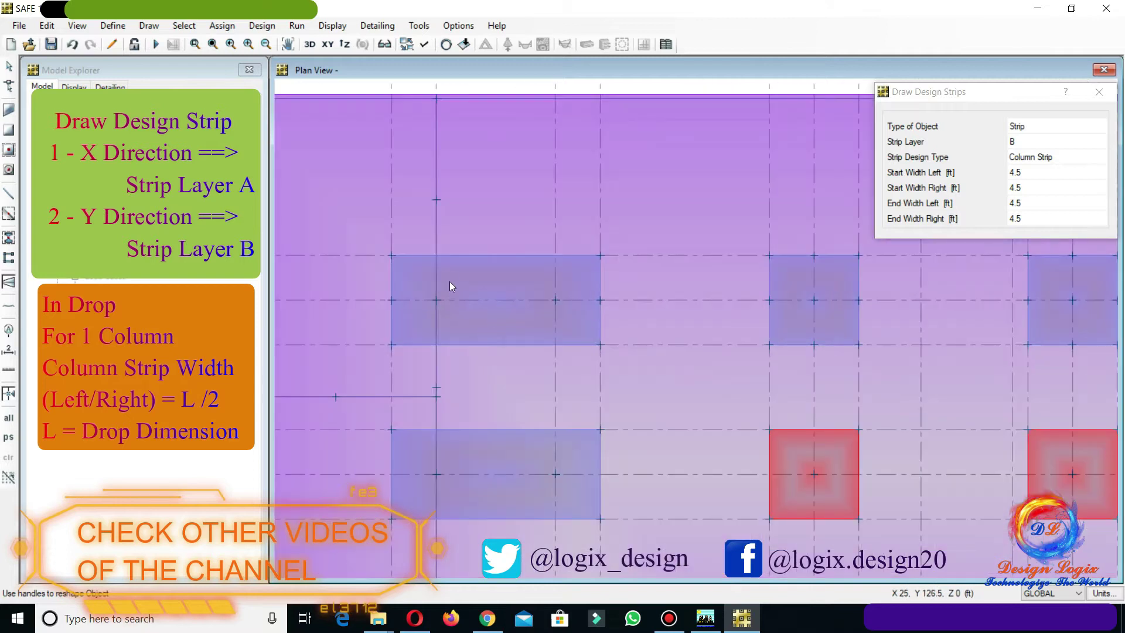
{"action": "left_click", "coordinate": [425, 273]}
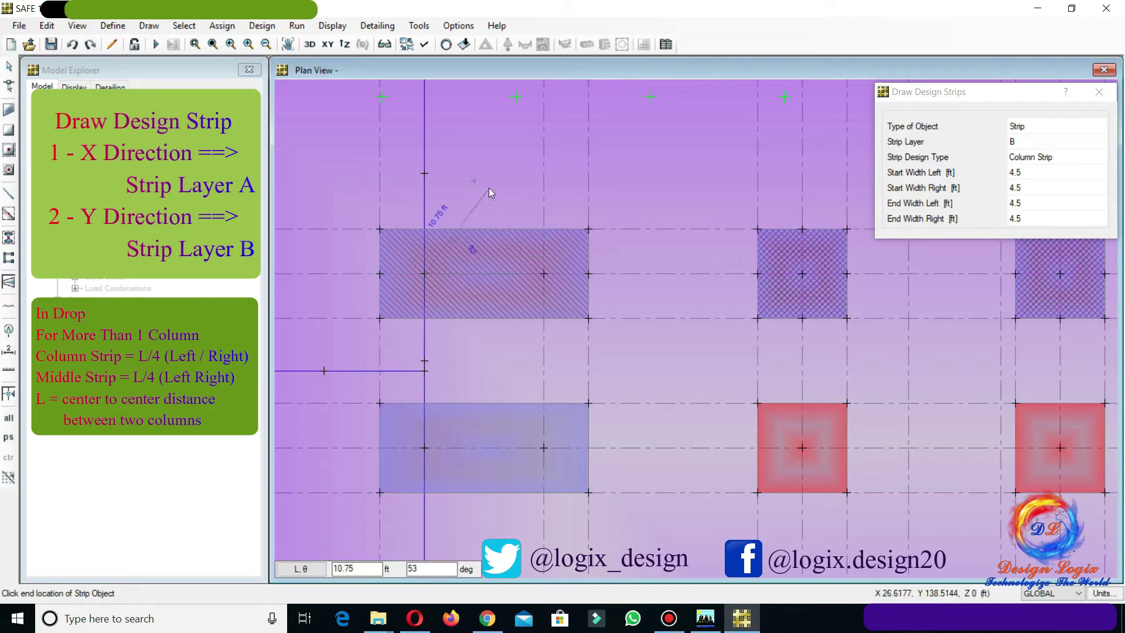
{"action": "left_click", "coordinate": [1047, 188]}
{"action": "type", "text": "3"}
{"action": "left_click", "coordinate": [1057, 219]}
{"action": "type", "text": "3"}
{"action": "left_click", "coordinate": [1054, 187]}
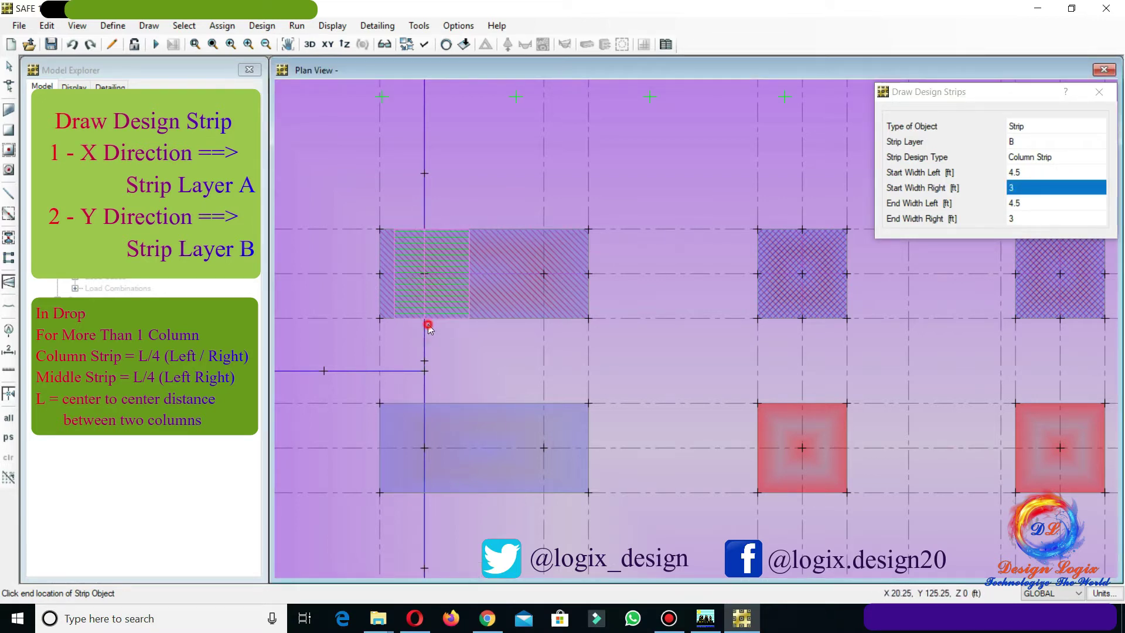
Step: Undo the last strip and draw Layer B column strips upward on grid B and downward on grid C across the grid 2 drop
{"action": "right_click", "coordinate": [360, 252]}
{"action": "left_click", "coordinate": [72, 44]}
{"action": "left_click", "coordinate": [427, 321]}
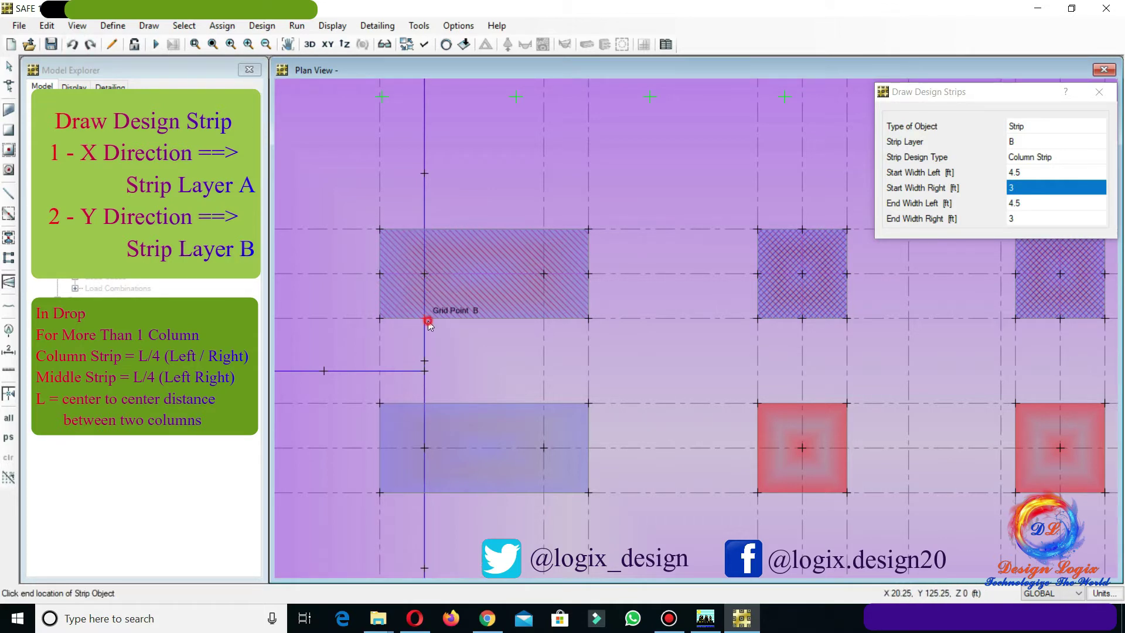
{"action": "left_click", "coordinate": [424, 229]}
{"action": "right_click", "coordinate": [349, 168]}
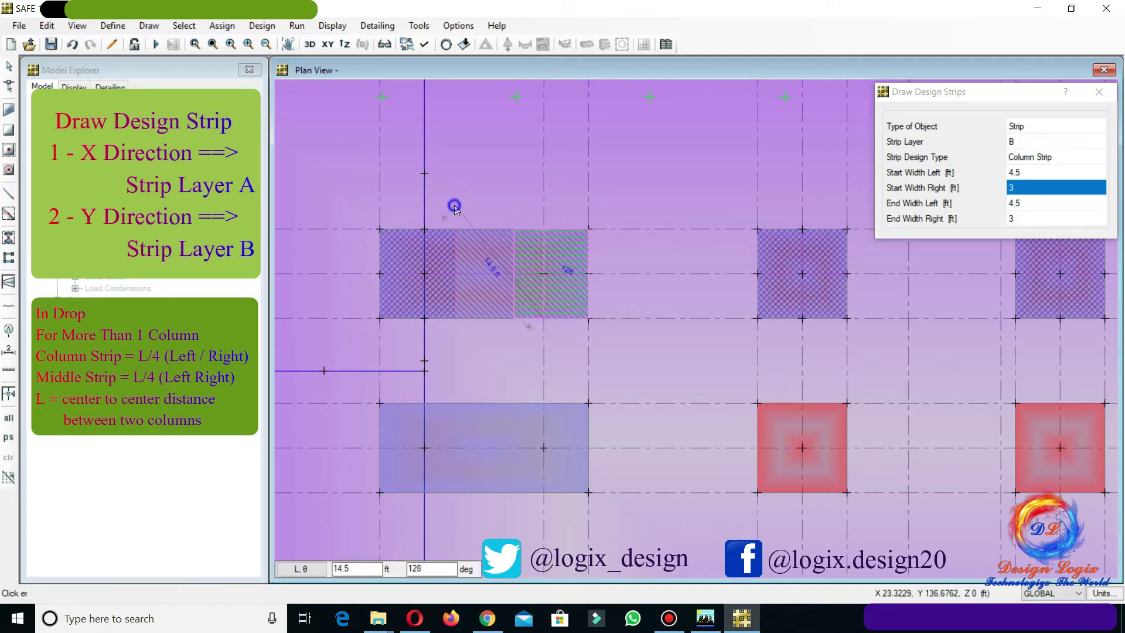
Step: Set the start and end right widths to 2.875 ft and draw the Layer B column strip upward on grid H across the grid 2 drop
{"action": "scroll", "coordinate": [420, 314], "scroll_direction": "down", "scroll_amount": 5}
{"action": "scroll", "coordinate": [779, 304], "scroll_direction": "up", "scroll_amount": 5}
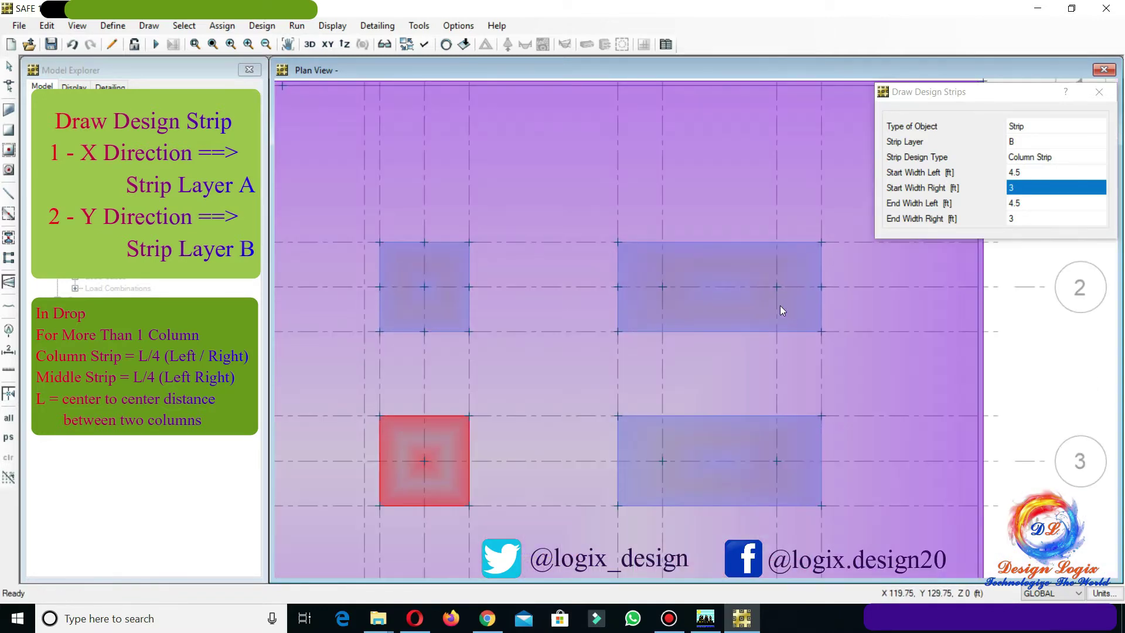
{"action": "left_click", "coordinate": [662, 243]}
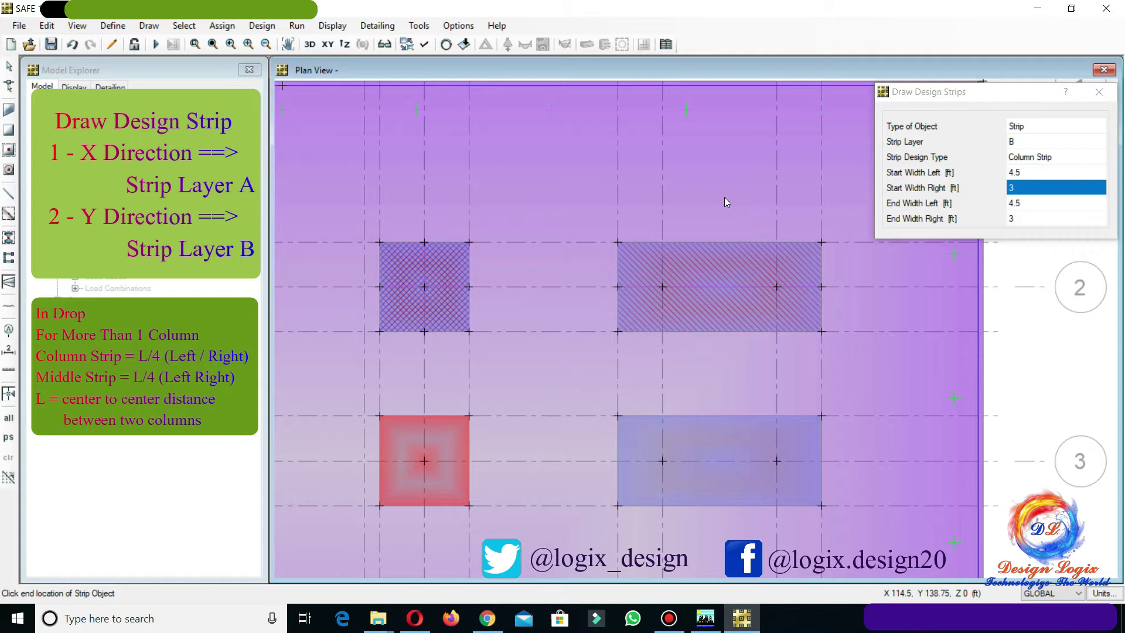
{"action": "left_click", "coordinate": [1025, 204]}
{"action": "left_click", "coordinate": [1034, 189]}
{"action": "type", "text": "2.875"}
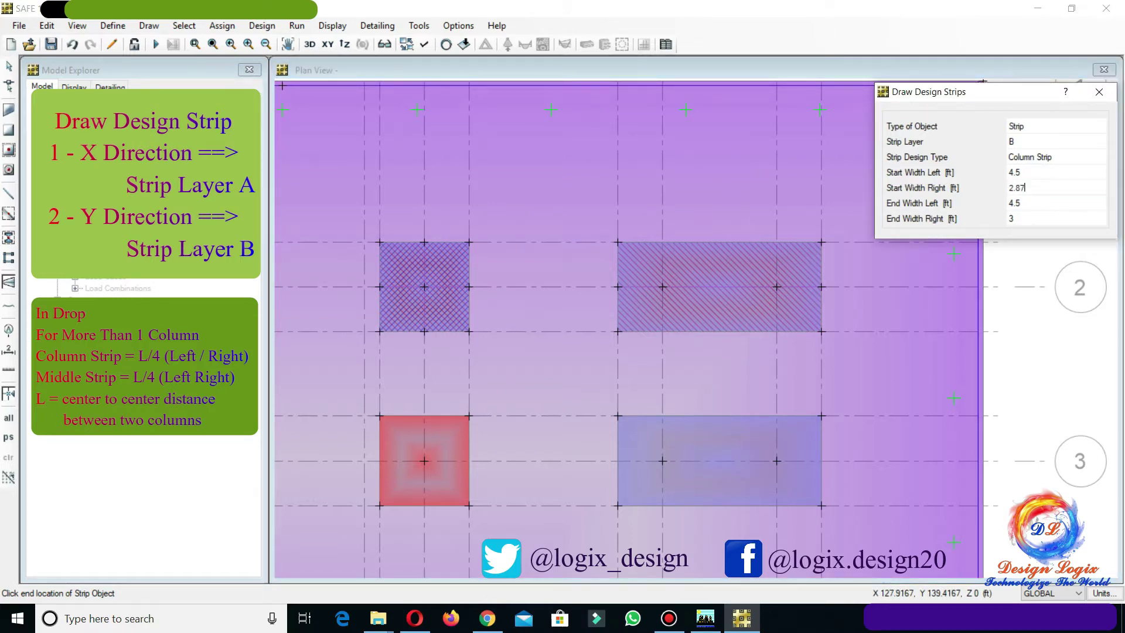
{"action": "left_click", "coordinate": [1031, 220]}
{"action": "type", "text": "2.875"}
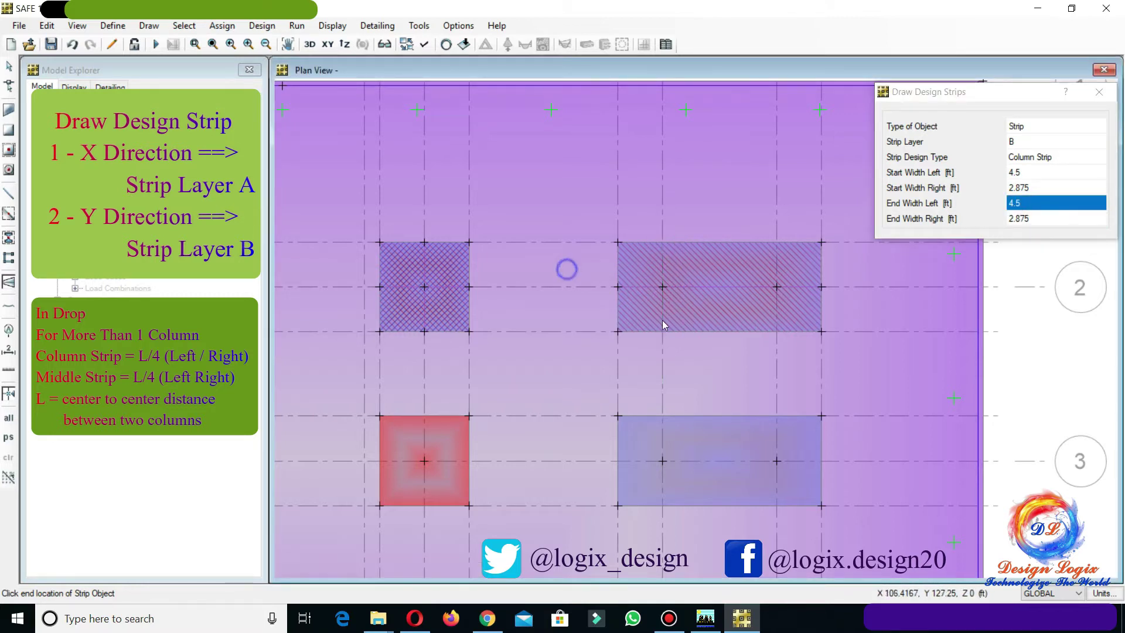
{"action": "left_click", "coordinate": [663, 245]}
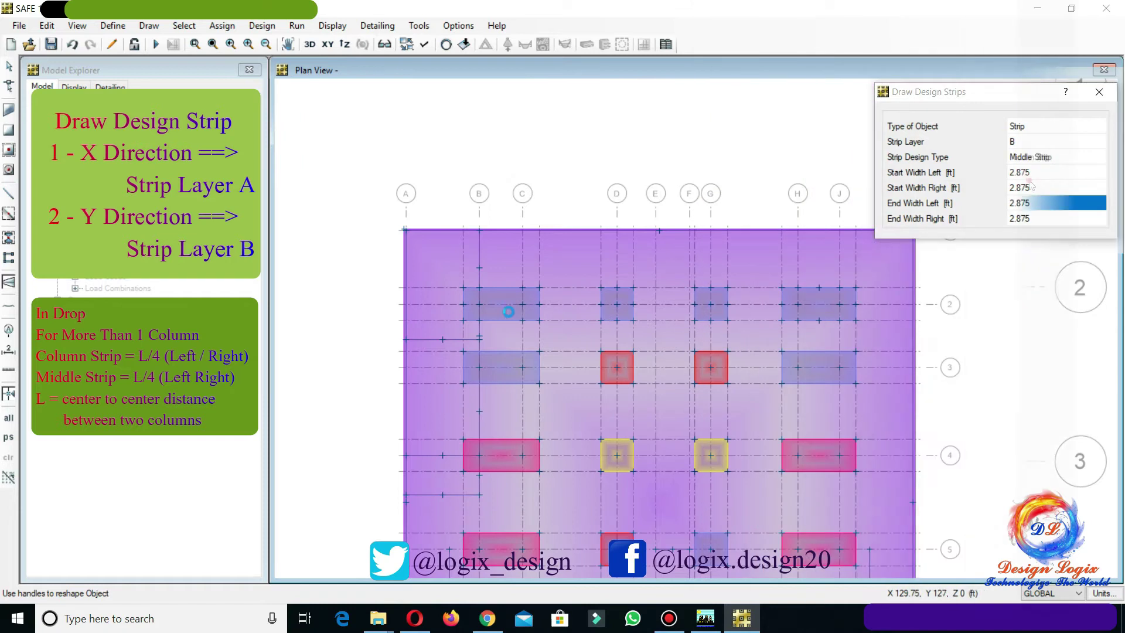
Step: Set all four middle strip widths to 3 ft and draw a Layer B middle strip midway between grids B and C across the grid 2 drop
{"action": "scroll", "coordinate": [507, 311], "scroll_direction": "up", "scroll_amount": 3}
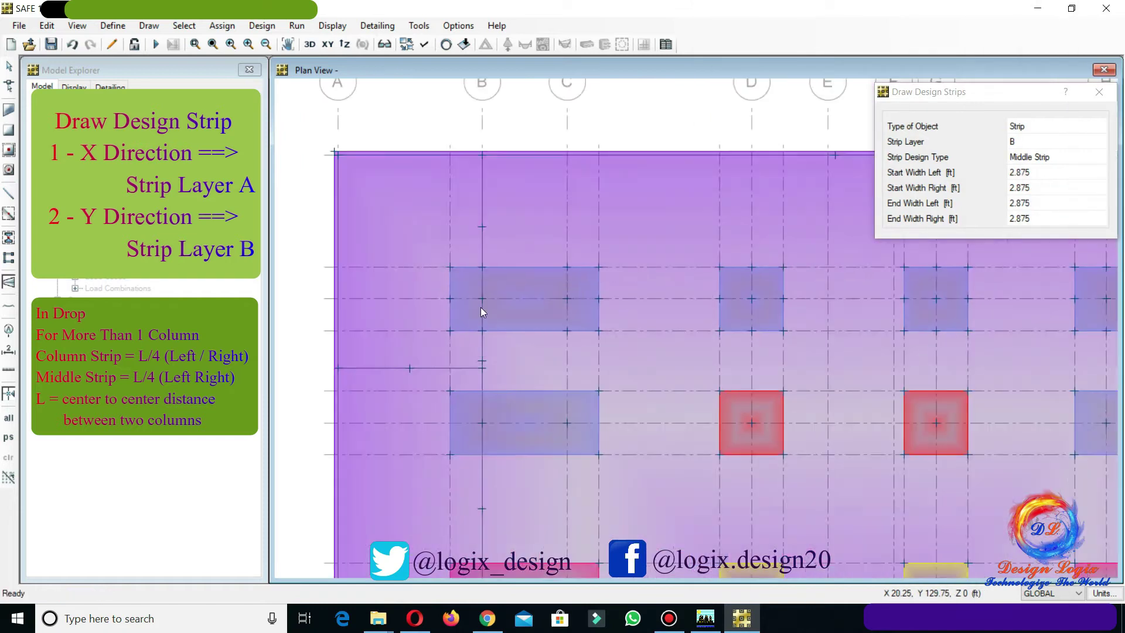
{"action": "left_click", "coordinate": [1056, 172]}
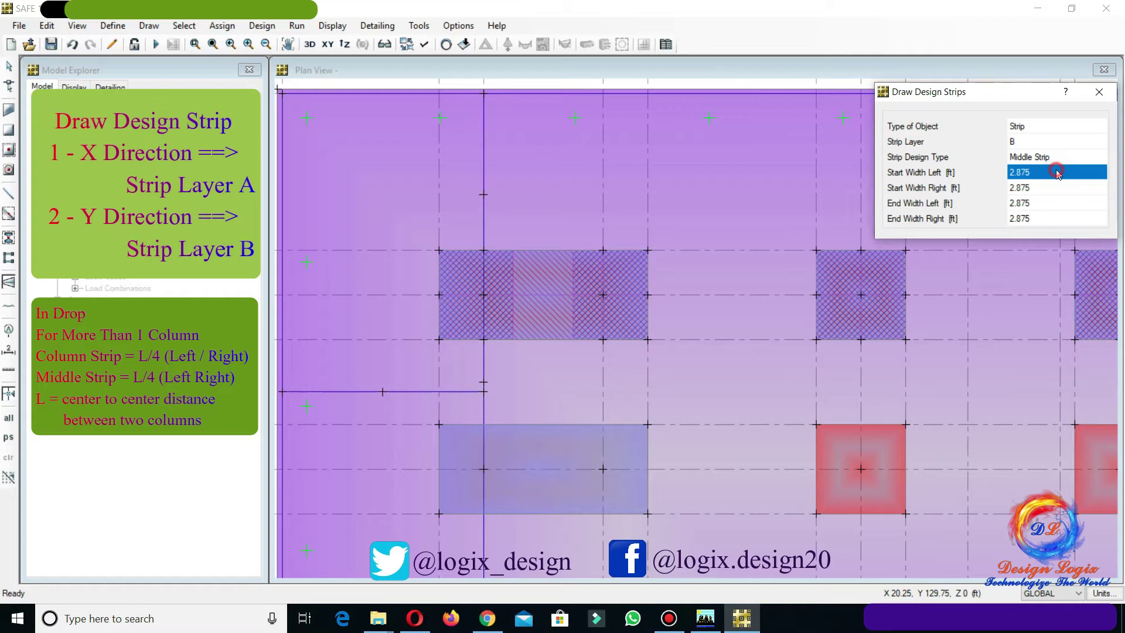
{"action": "type", "text": "3"}
{"action": "left_click", "coordinate": [1052, 188]}
{"action": "type", "text": "3"}
{"action": "left_click", "coordinate": [1049, 203]}
{"action": "left_click", "coordinate": [1056, 220]}
{"action": "type", "text": "3"}
{"action": "left_click", "coordinate": [1049, 203]}
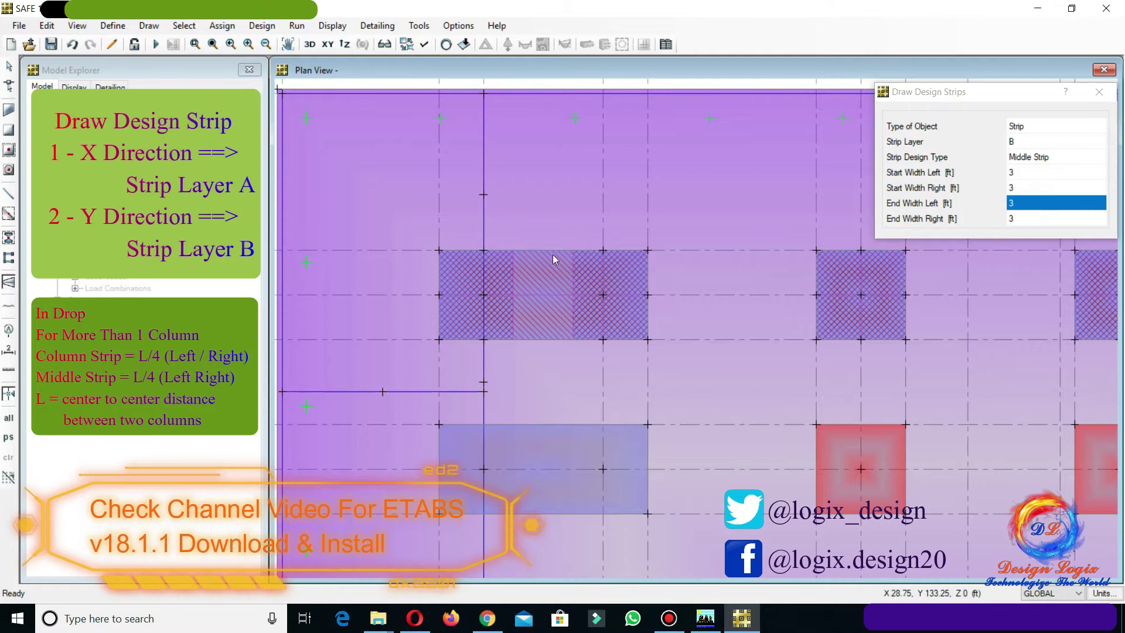
{"action": "left_click", "coordinate": [542, 251]}
{"action": "left_click", "coordinate": [541, 339]}
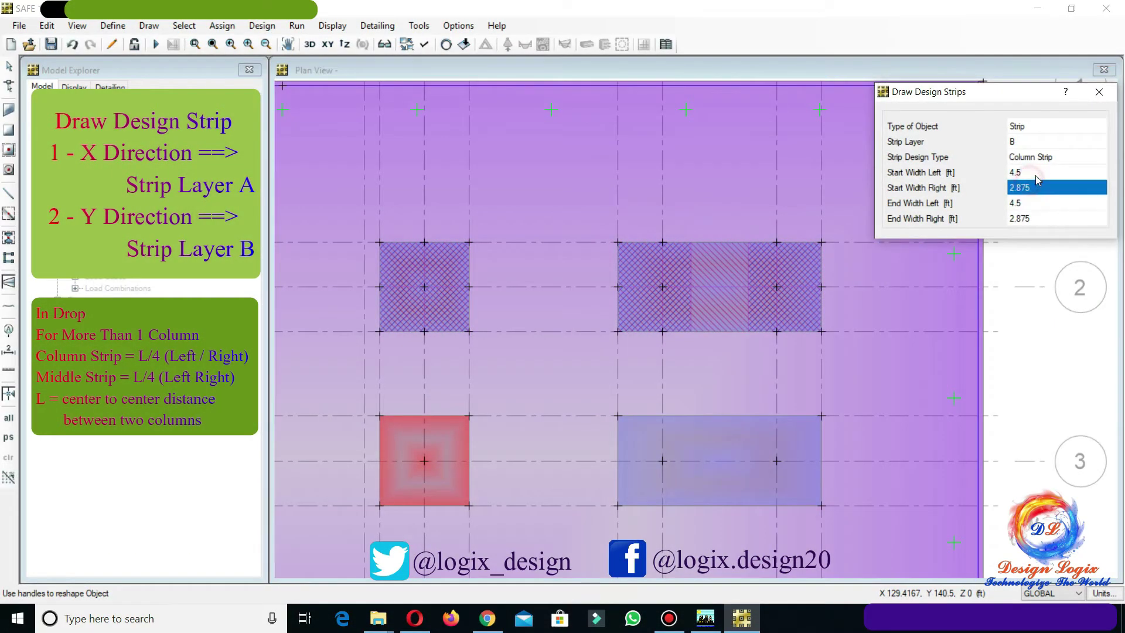
Step: Set the start and end left strip widths to 2.875 ft
{"action": "left_click", "coordinate": [1036, 172]}
{"action": "type", "text": "2.875"}
{"action": "left_click", "coordinate": [1040, 203]}
{"action": "type", "text": "2.875"}
Step: Change the design type to Middle Strip and draw a Layer B strip midway between grids H and J across the grid 2 drop
{"action": "left_click", "coordinate": [1049, 142]}
{"action": "left_click", "coordinate": [1049, 141]}
{"action": "left_click", "coordinate": [1048, 154]}
{"action": "left_click", "coordinate": [1060, 156]}
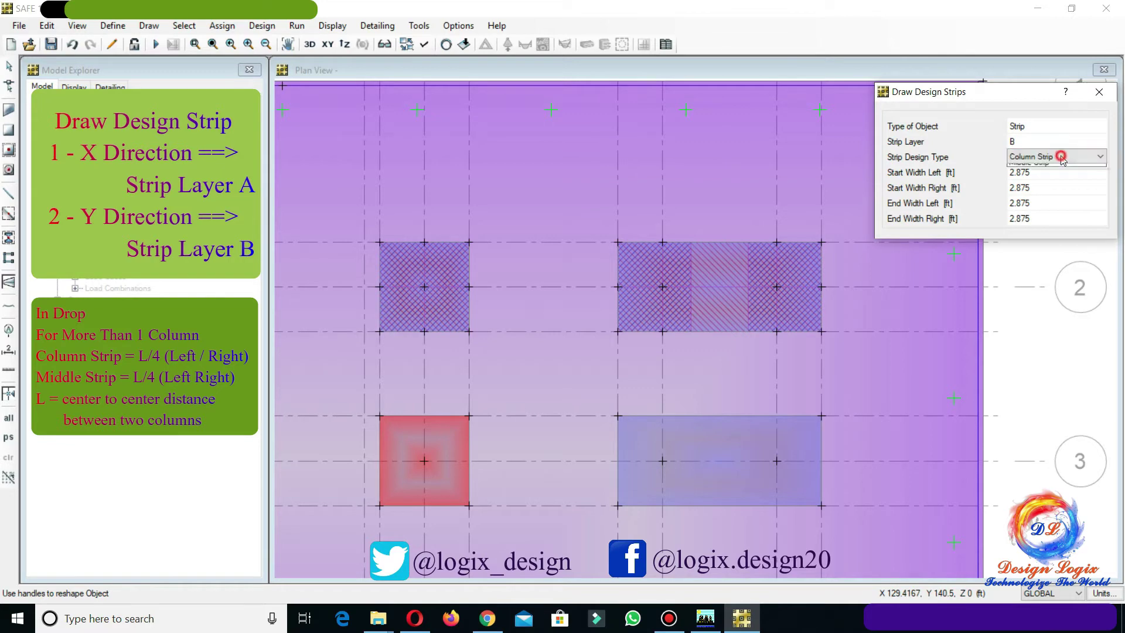
{"action": "left_click", "coordinate": [1037, 174]}
{"action": "left_click", "coordinate": [718, 243]}
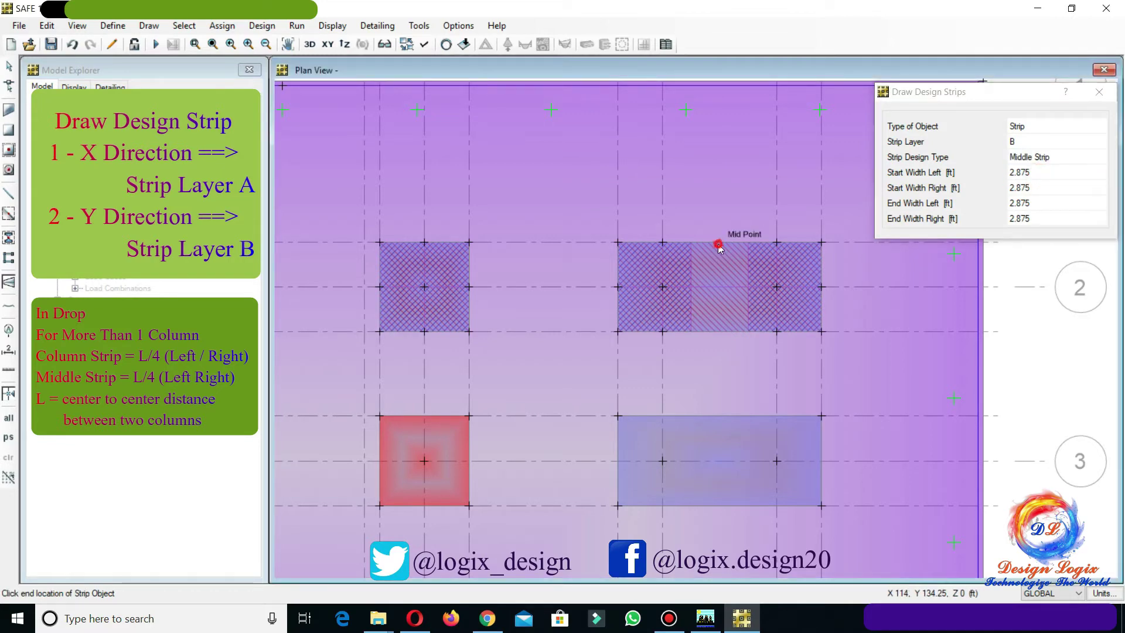
{"action": "left_click", "coordinate": [720, 331]}
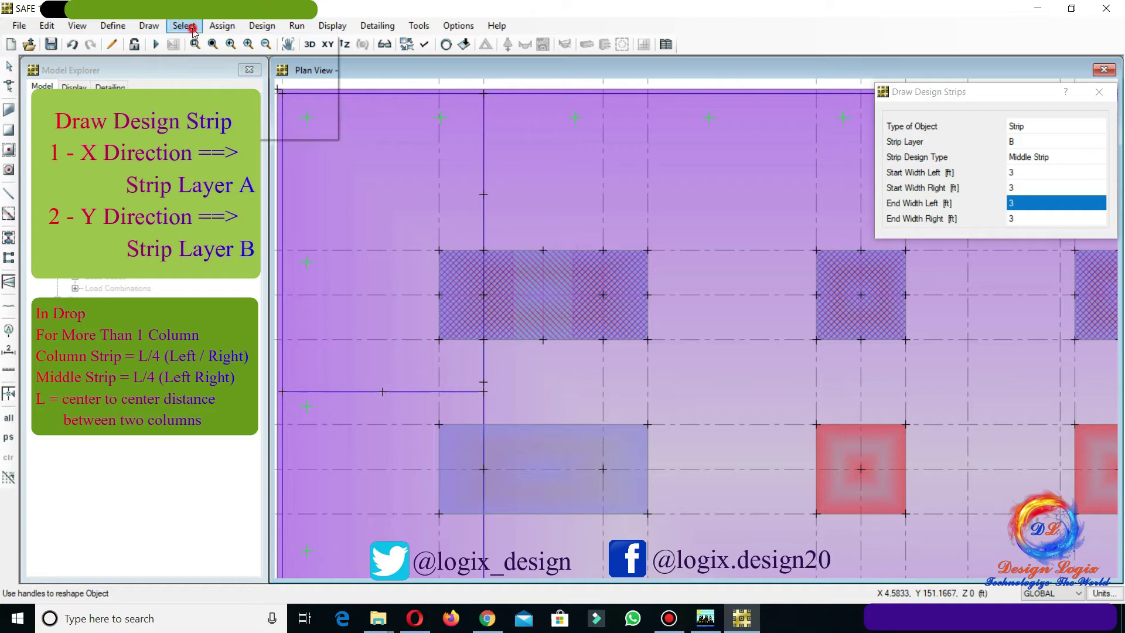
Step: Select all Layer A and Layer B design strips by their design strip layer property
{"action": "left_click", "coordinate": [183, 25]}
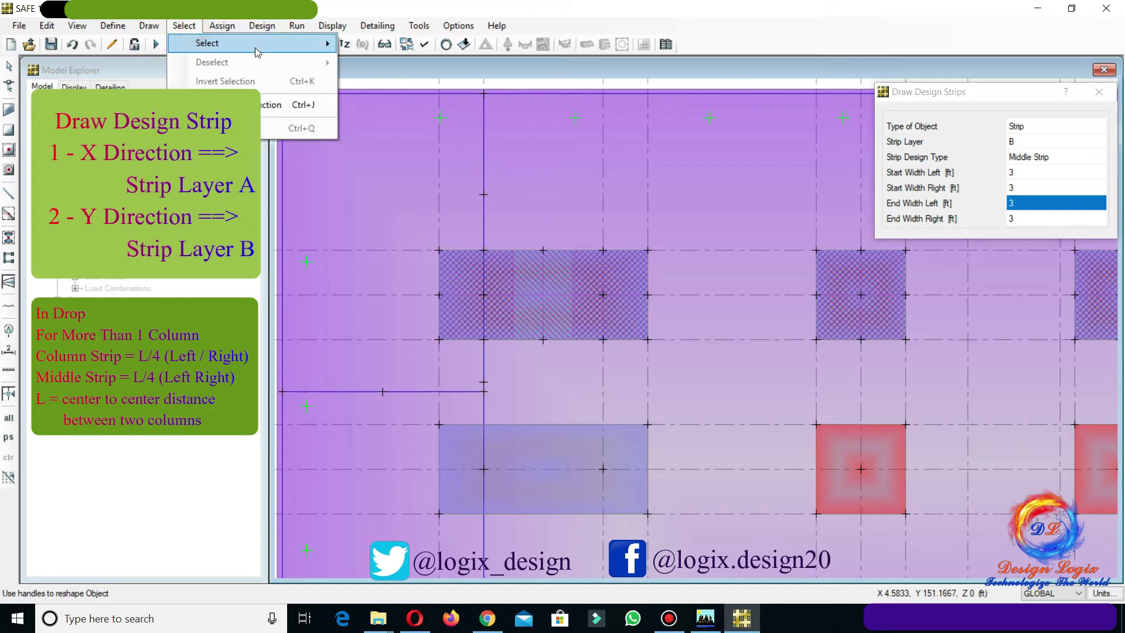
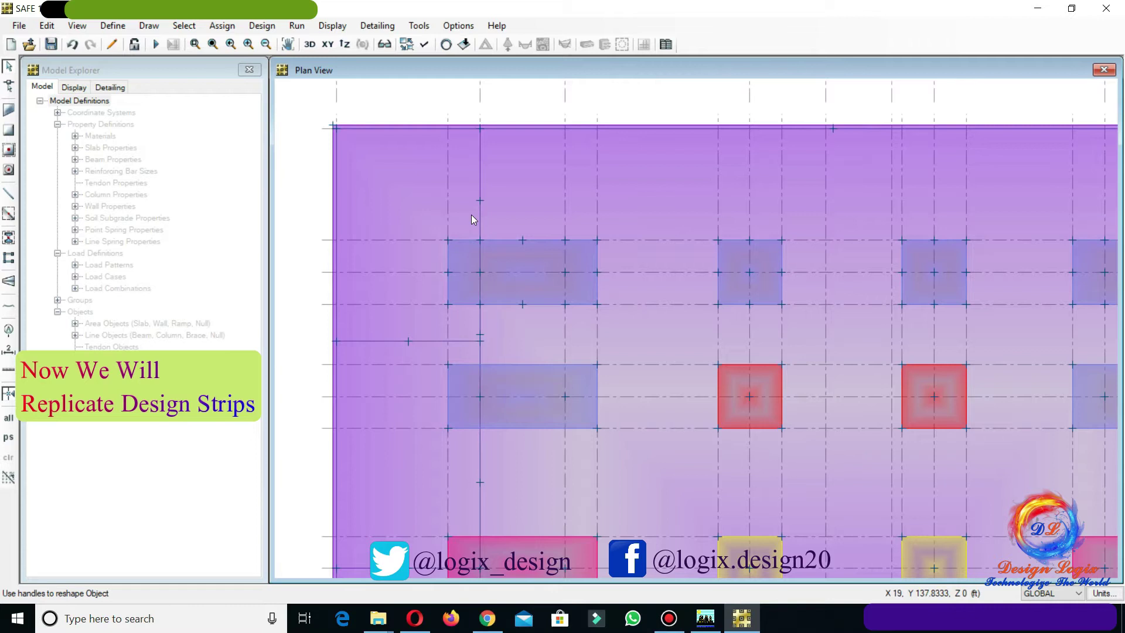
{"action": "left_click", "coordinate": [470, 214]}
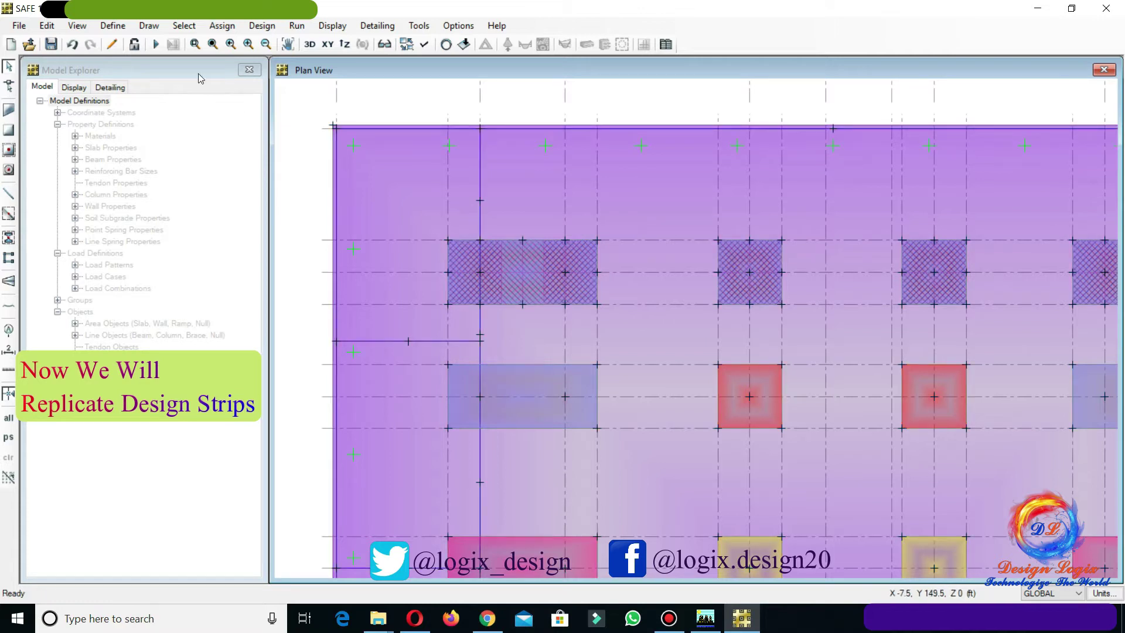
{"action": "left_click", "coordinate": [184, 26]}
{"action": "mouse_move", "coordinate": [234, 43]}
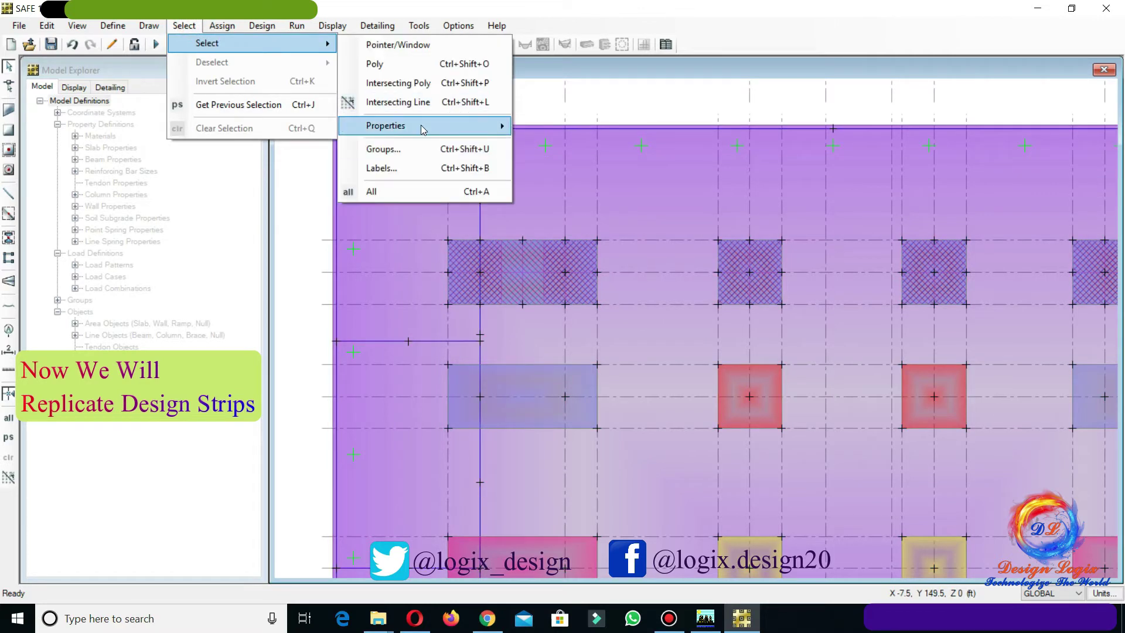
{"action": "mouse_move", "coordinate": [425, 128]}
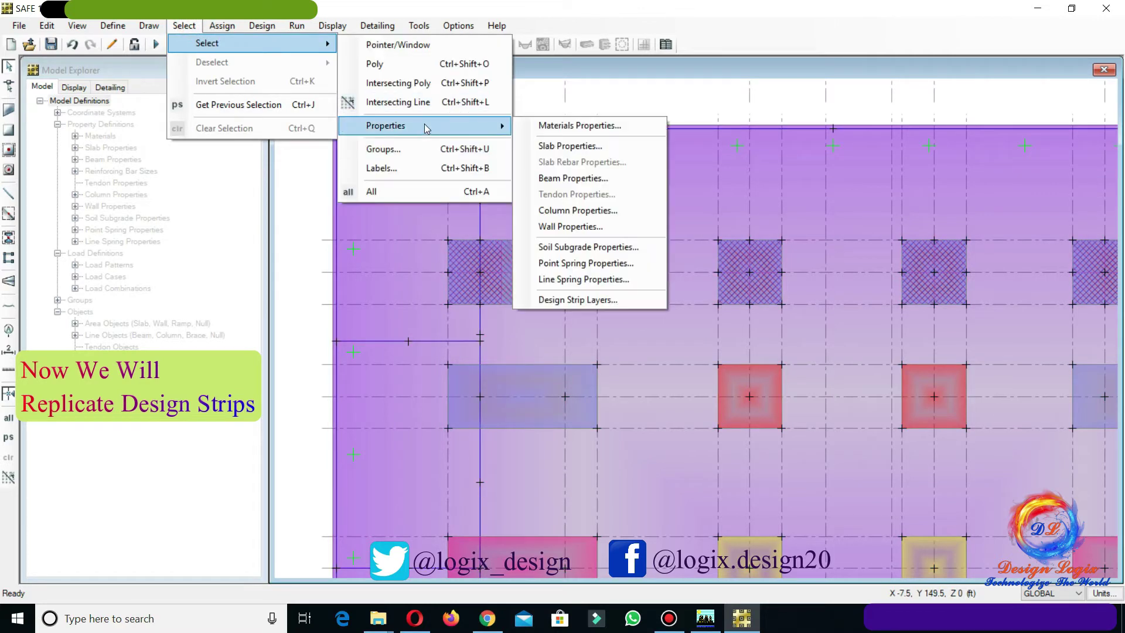
{"action": "left_click", "coordinate": [601, 300]}
{"action": "left_click", "coordinate": [519, 250]}
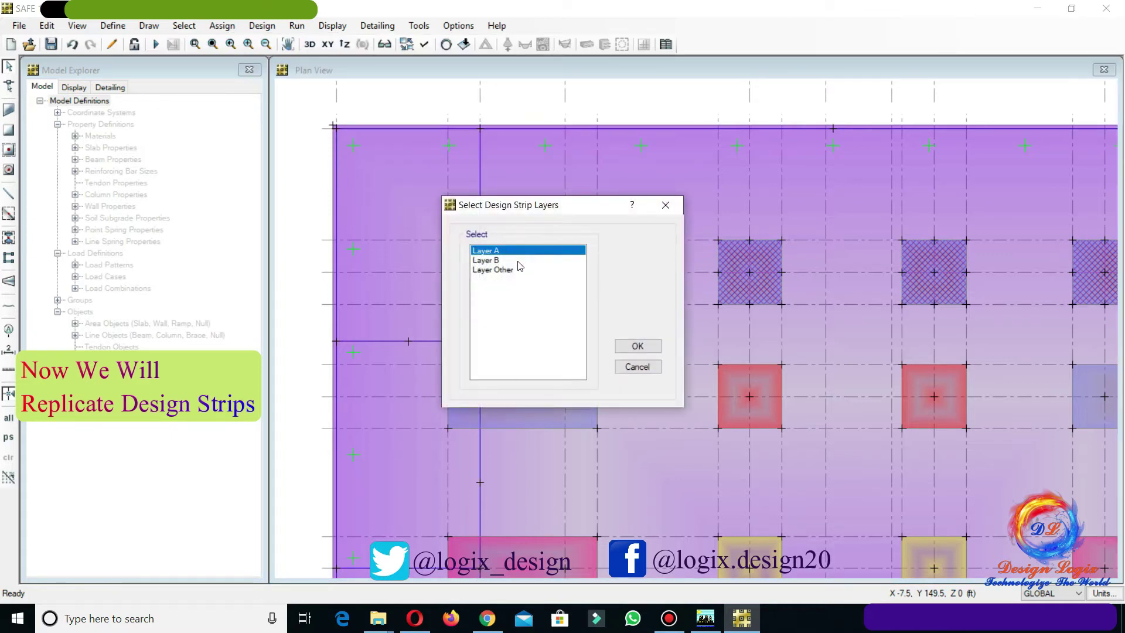
{"action": "left_click", "coordinate": [521, 260]}
{"action": "left_click", "coordinate": [632, 345]}
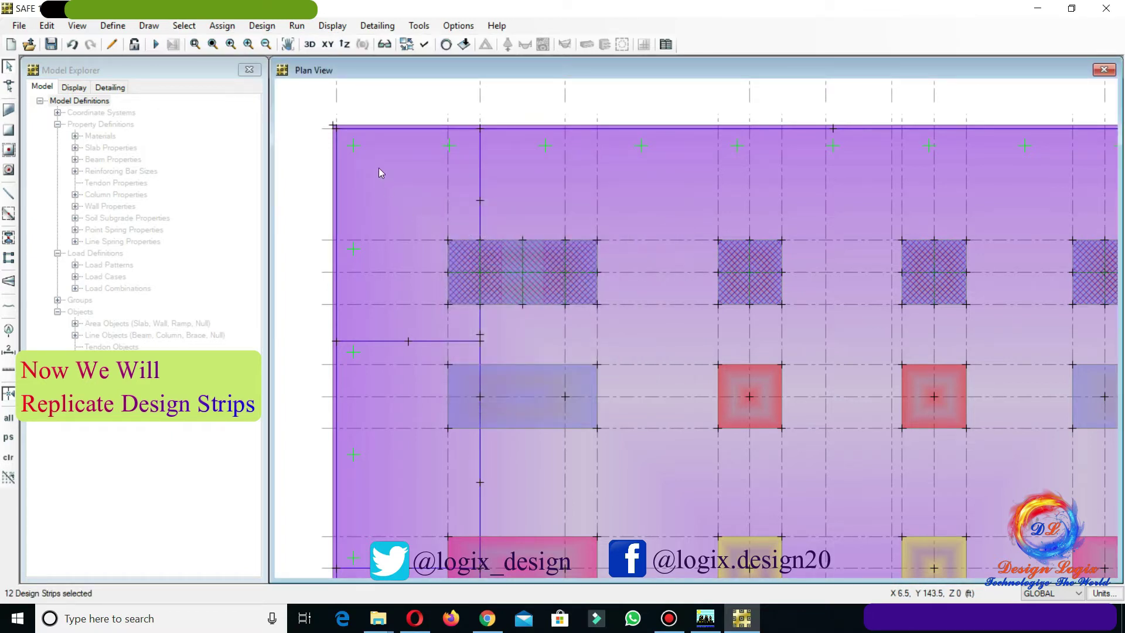
{"action": "left_click", "coordinate": [46, 26]}
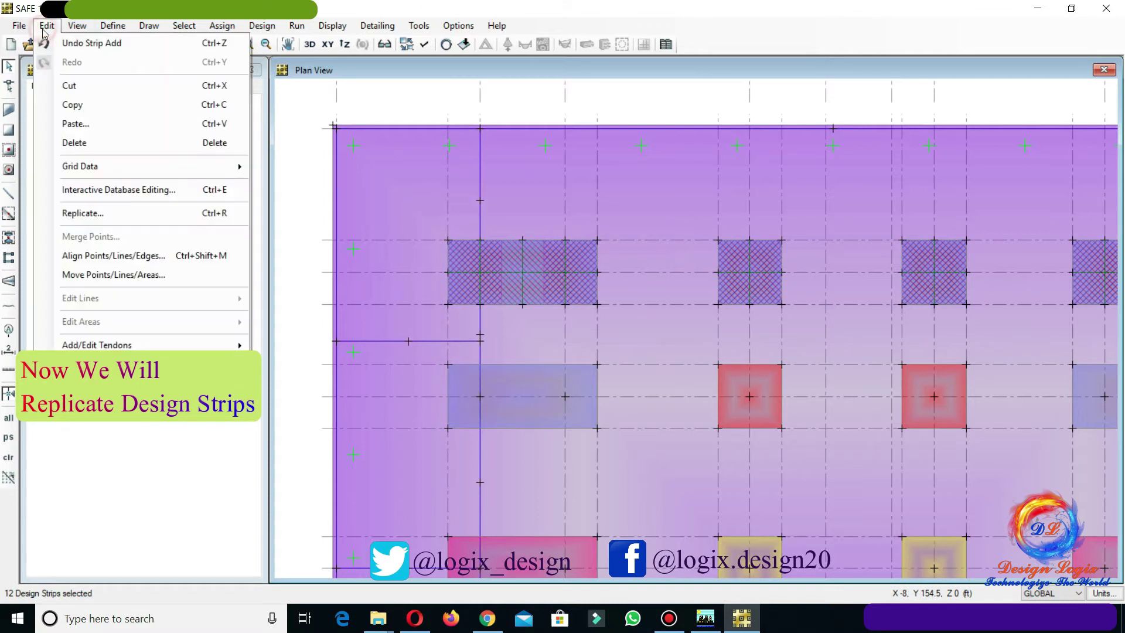
{"action": "left_click", "coordinate": [44, 27]}
{"action": "scroll", "coordinate": [451, 199], "scroll_direction": "down", "scroll_amount": 2}
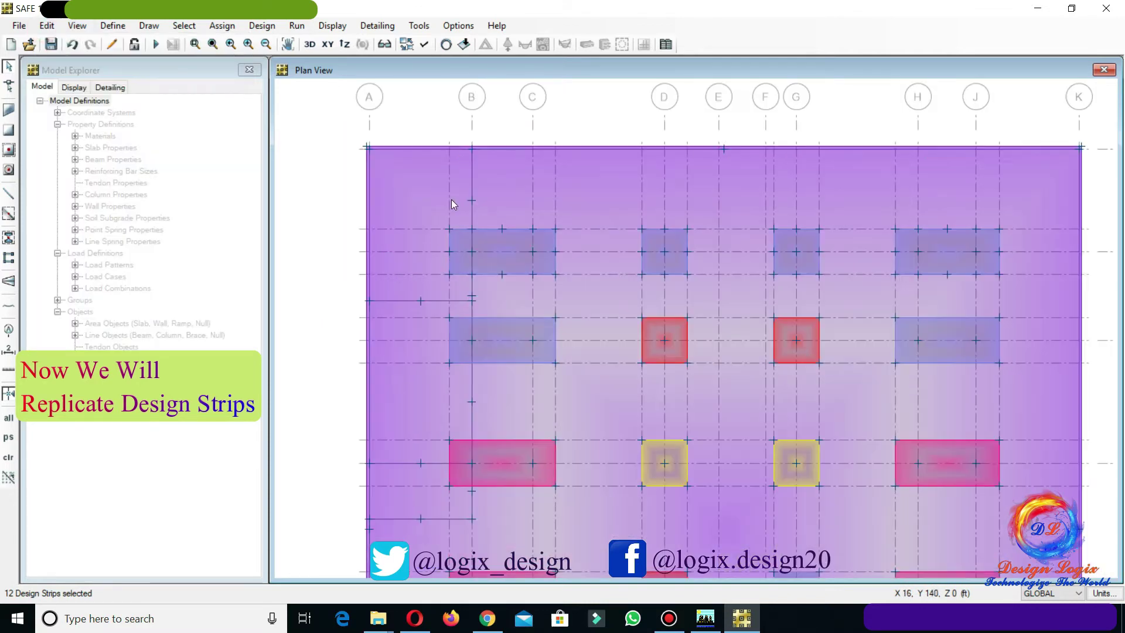
{"action": "scroll", "coordinate": [637, 444], "scroll_direction": "up", "scroll_amount": 2}
{"action": "scroll", "coordinate": [637, 444], "scroll_direction": "down", "scroll_amount": 2}
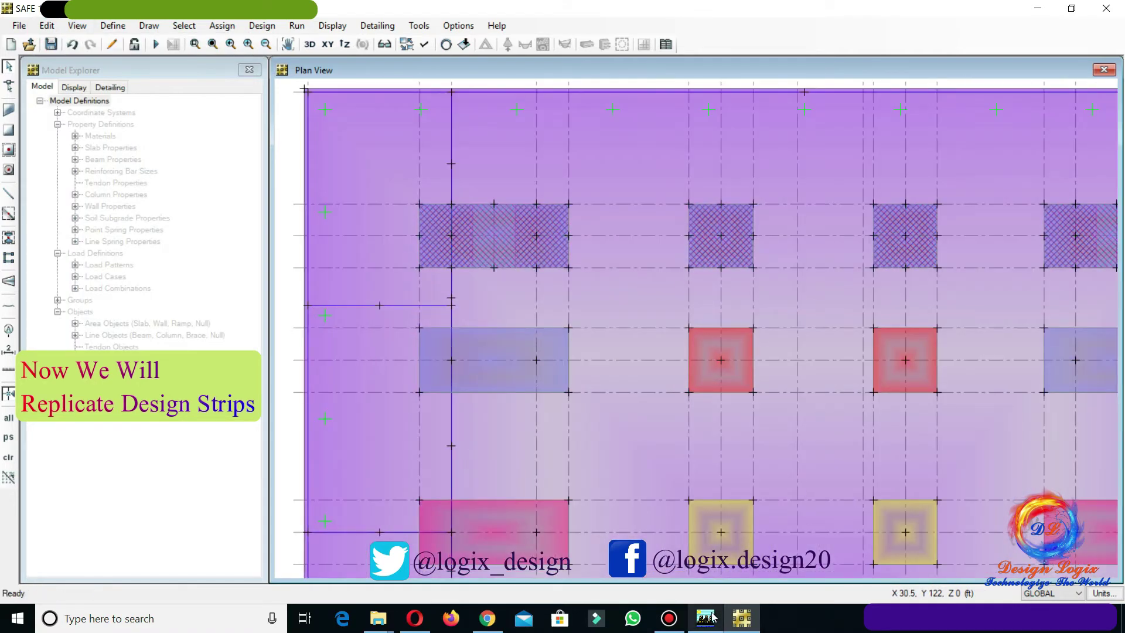
Step: Switch to ETABS and measure the distance along grid C between grids 2 and 3 with the line measuring tool
{"action": "key", "text": "alt+Tab"}
{"action": "left_click", "coordinate": [268, 46]}
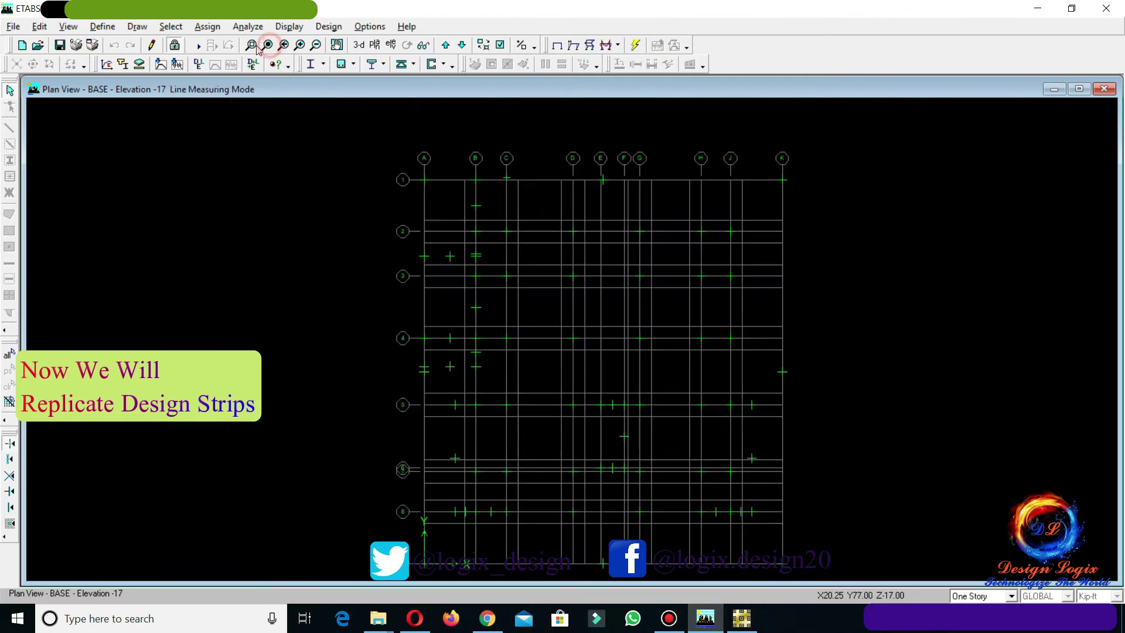
{"action": "scroll", "coordinate": [861, 404], "scroll_direction": "up", "scroll_amount": 2}
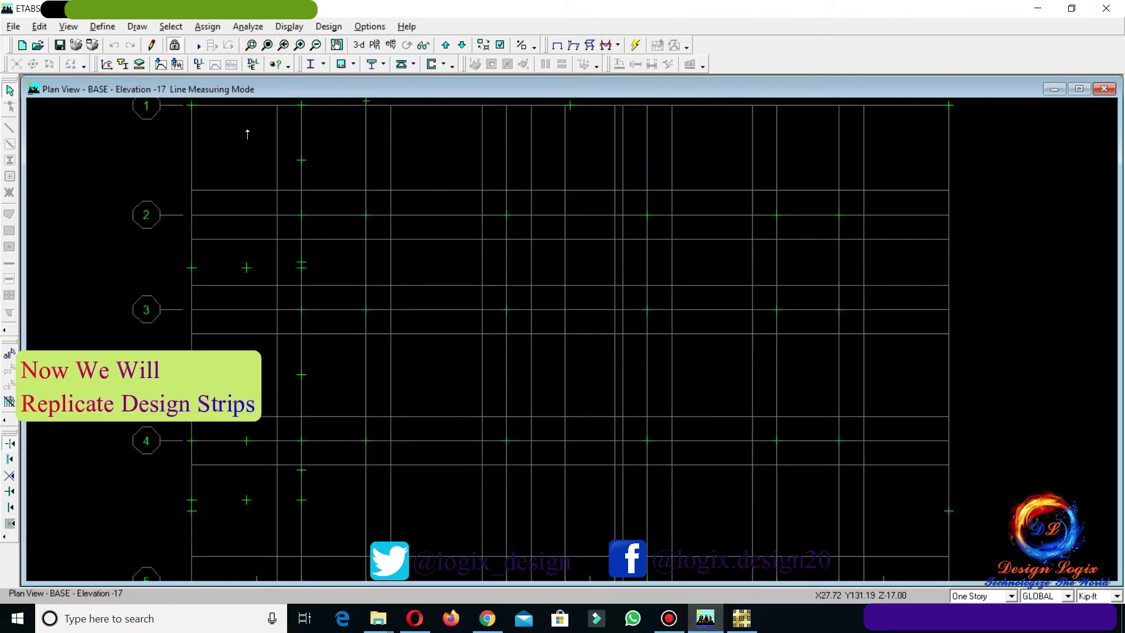
{"action": "left_click", "coordinate": [138, 26]}
{"action": "left_click", "coordinate": [134, 28]}
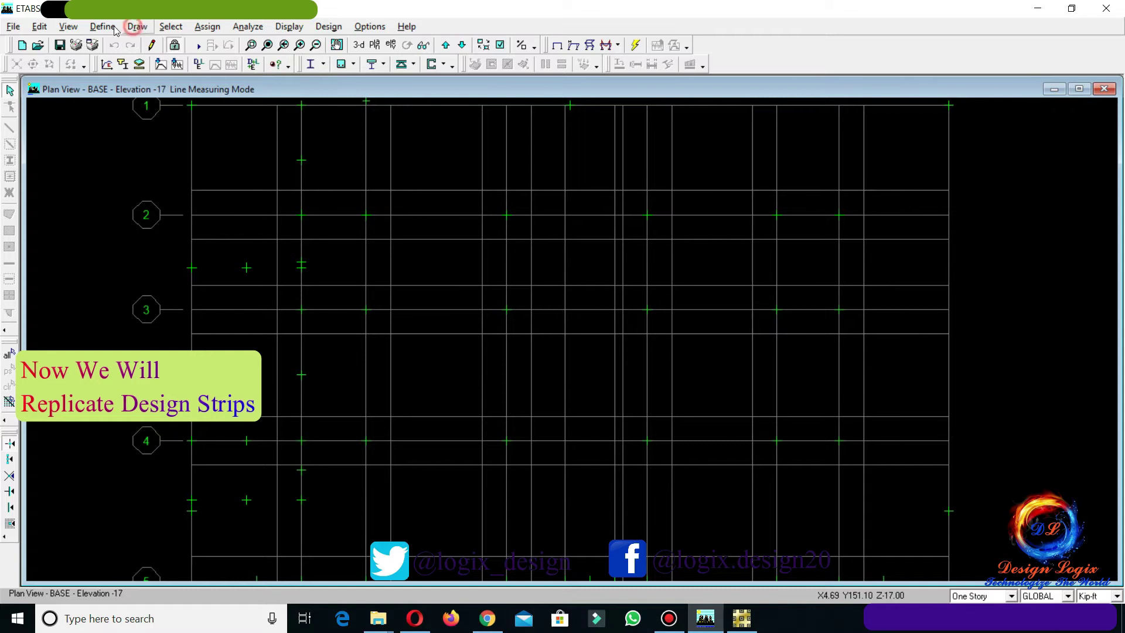
{"action": "left_click", "coordinate": [69, 26]}
{"action": "mouse_move", "coordinate": [183, 234]}
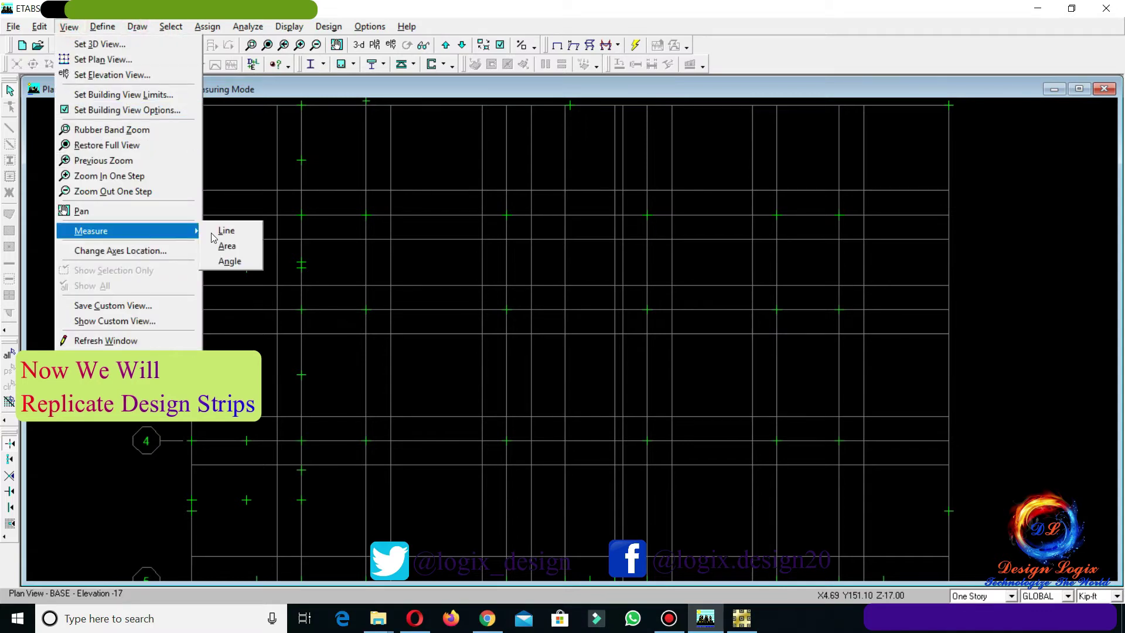
{"action": "left_click", "coordinate": [226, 230]}
{"action": "left_click", "coordinate": [366, 214]}
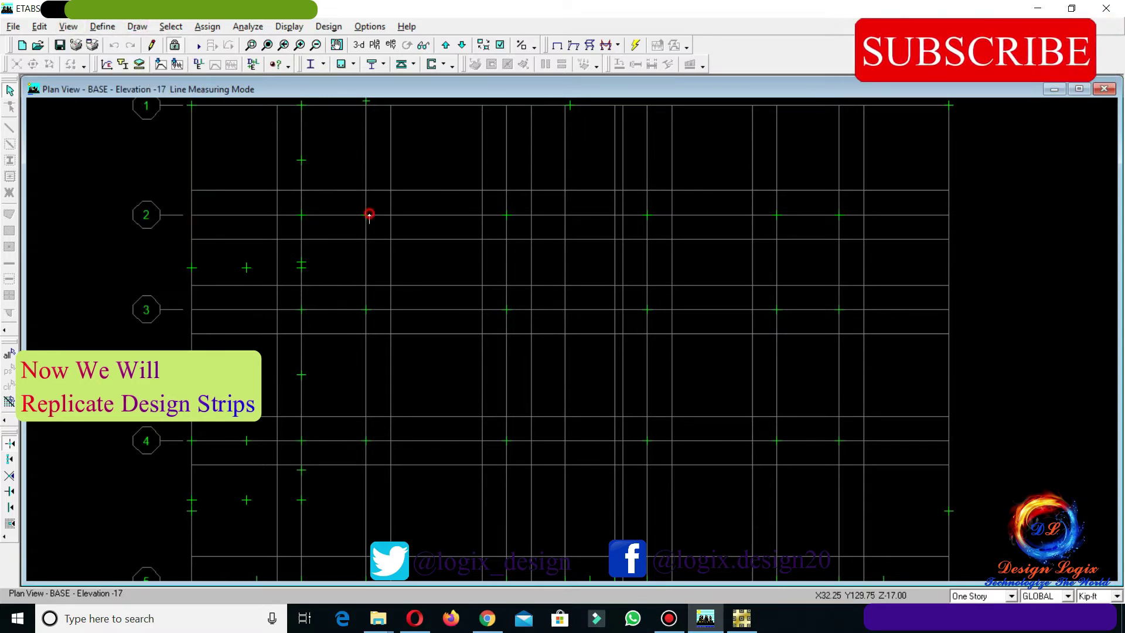
{"action": "left_click", "coordinate": [366, 309]}
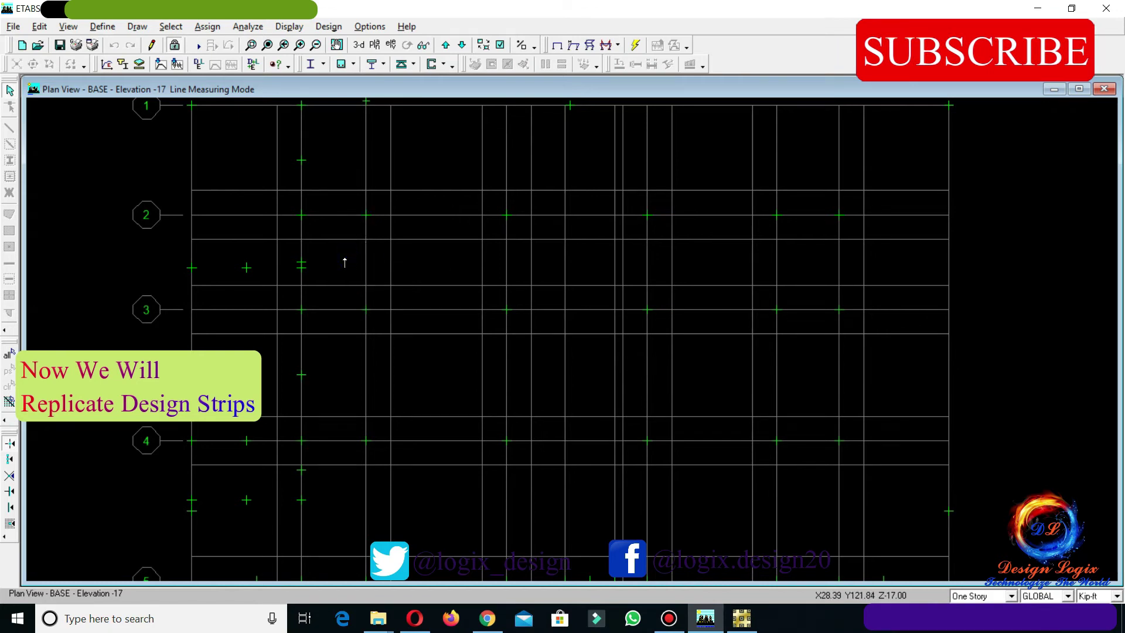
{"action": "left_click", "coordinate": [366, 309]}
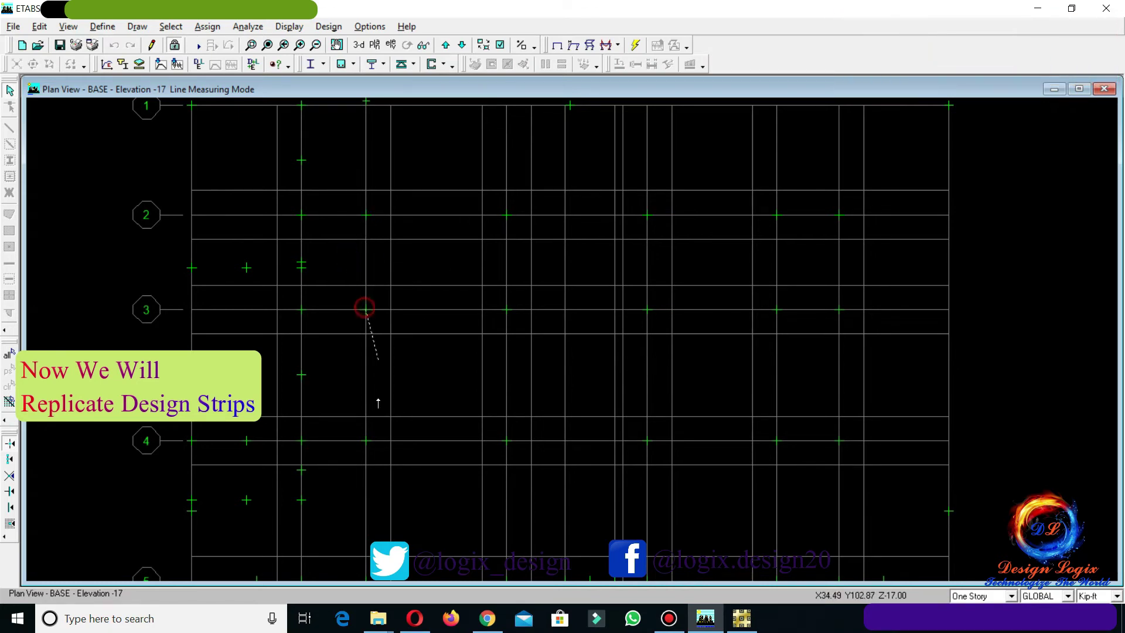
{"action": "mouse_move", "coordinate": [741, 618]}
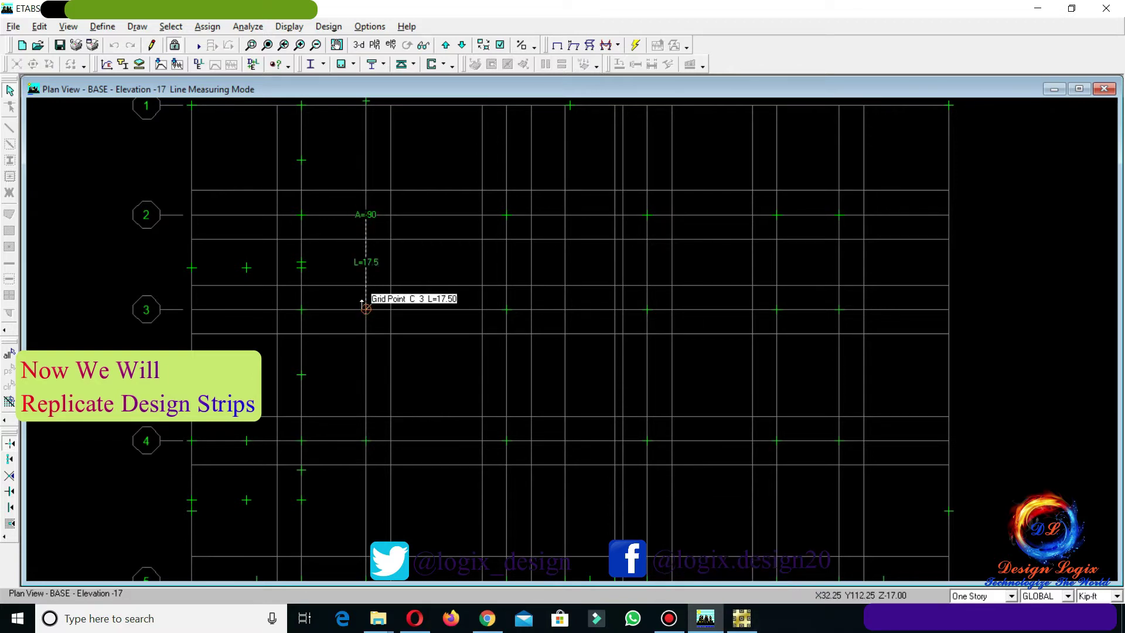
Step: Return to SAFE and replicate the selected design strips linearly once with dx 0 and dy -17.5 ft
{"action": "left_click", "coordinate": [741, 618]}
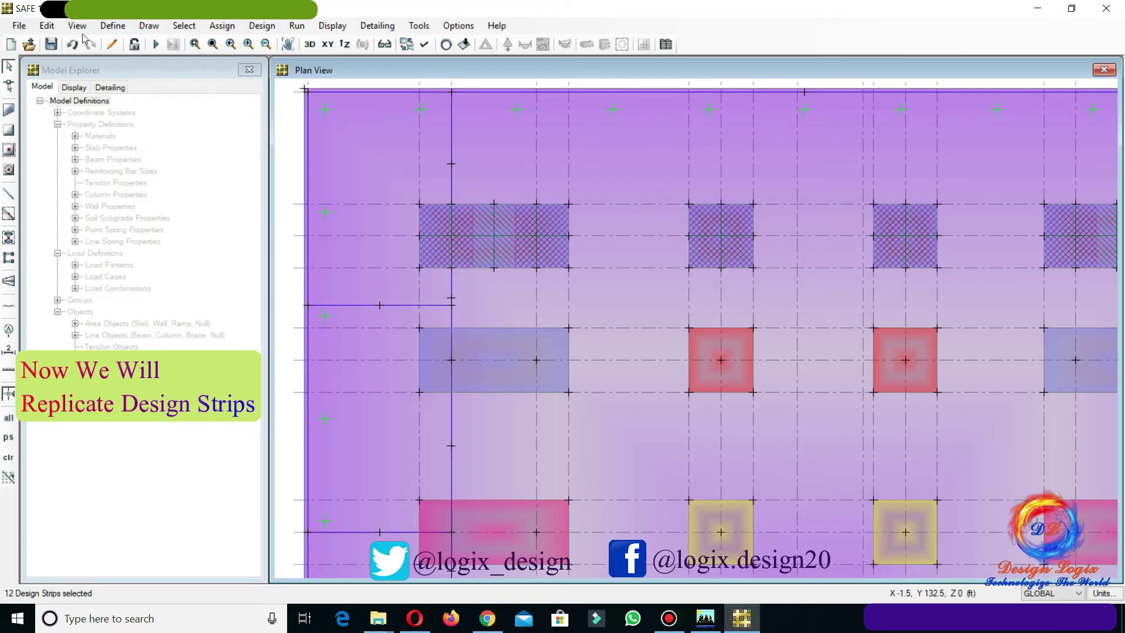
{"action": "left_click", "coordinate": [47, 25]}
{"action": "left_click", "coordinate": [103, 214]}
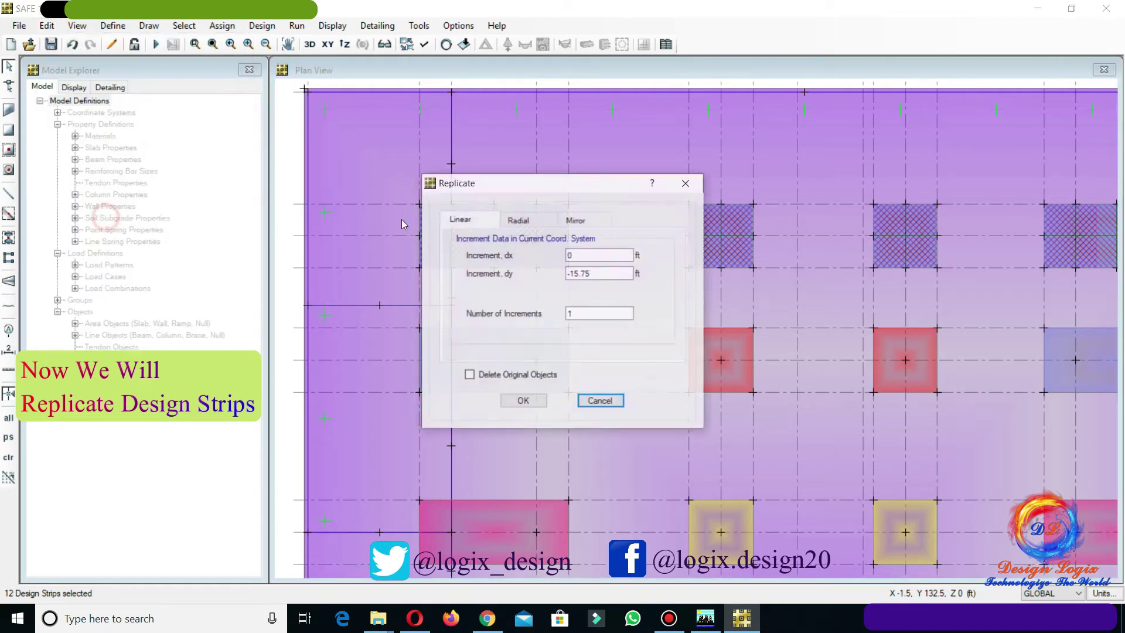
{"action": "double_click", "coordinate": [599, 274]}
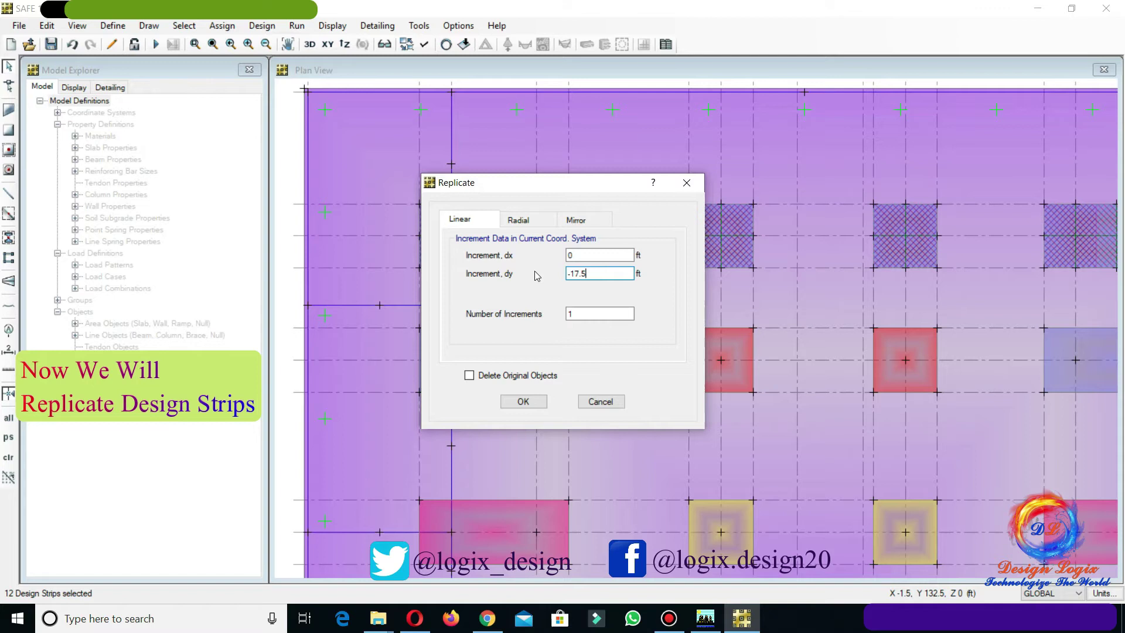
{"action": "left_click", "coordinate": [523, 401]}
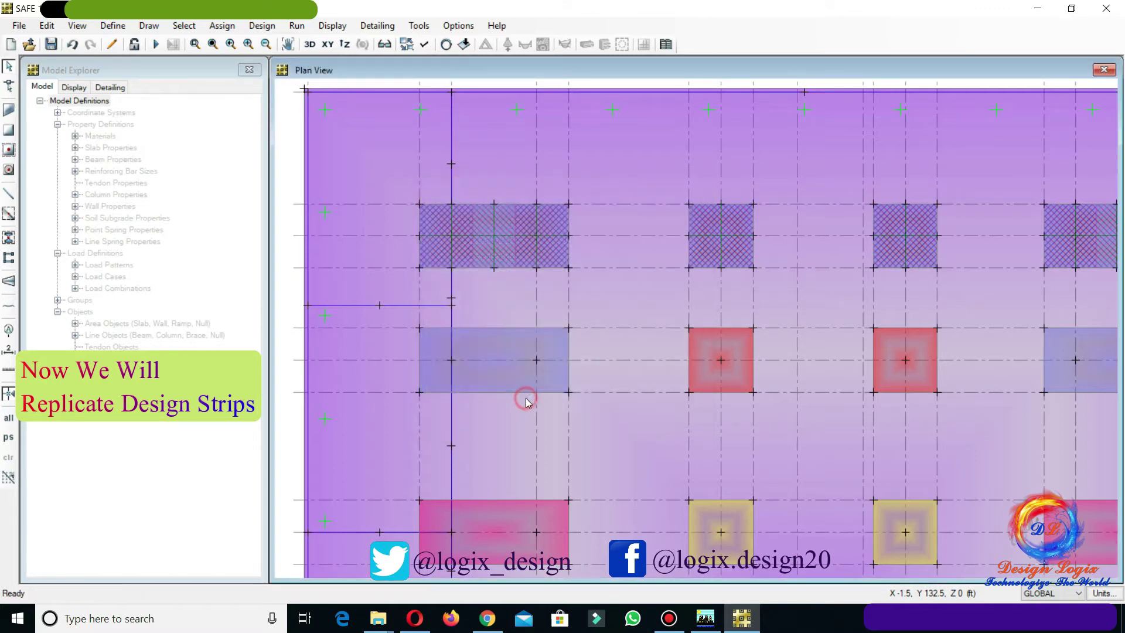
Step: Restore the previous strip selection and, in ETABS, measure from grid point C2 down grid C towards grid 4
{"action": "left_click", "coordinate": [184, 26]}
{"action": "left_click", "coordinate": [238, 104]}
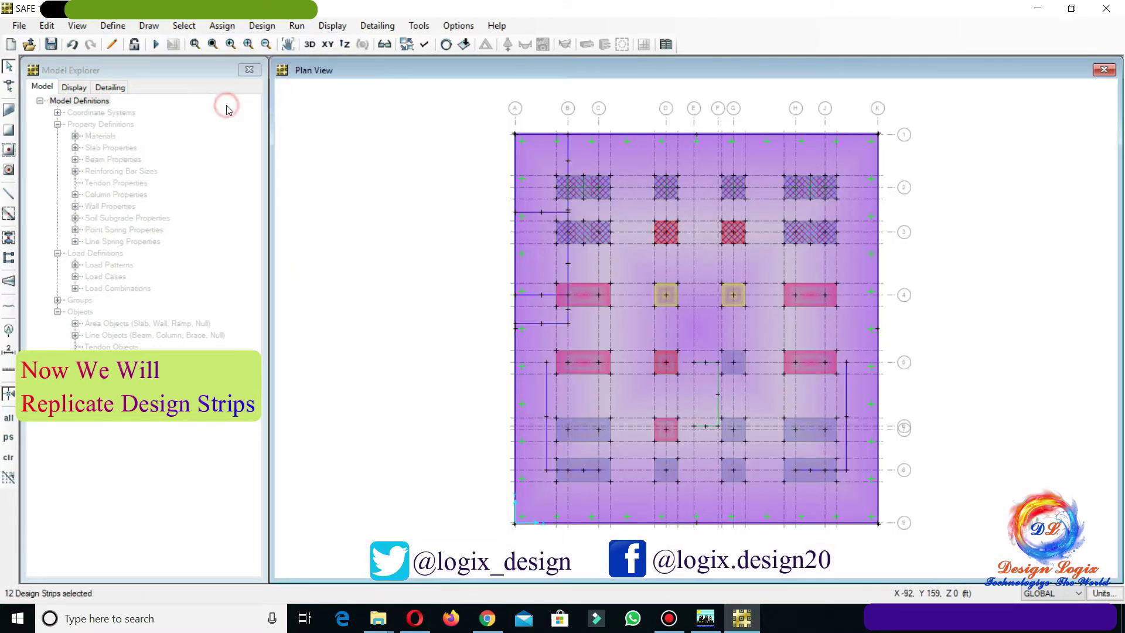
{"action": "scroll", "coordinate": [651, 180], "scroll_direction": "up", "scroll_amount": 3}
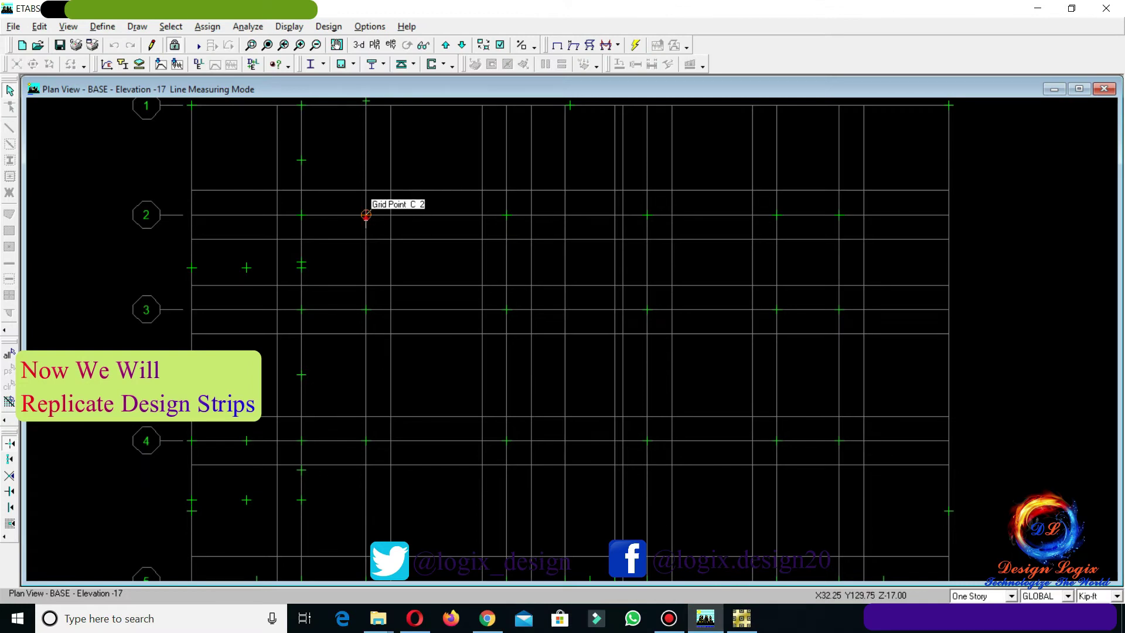
{"action": "left_click", "coordinate": [366, 214]}
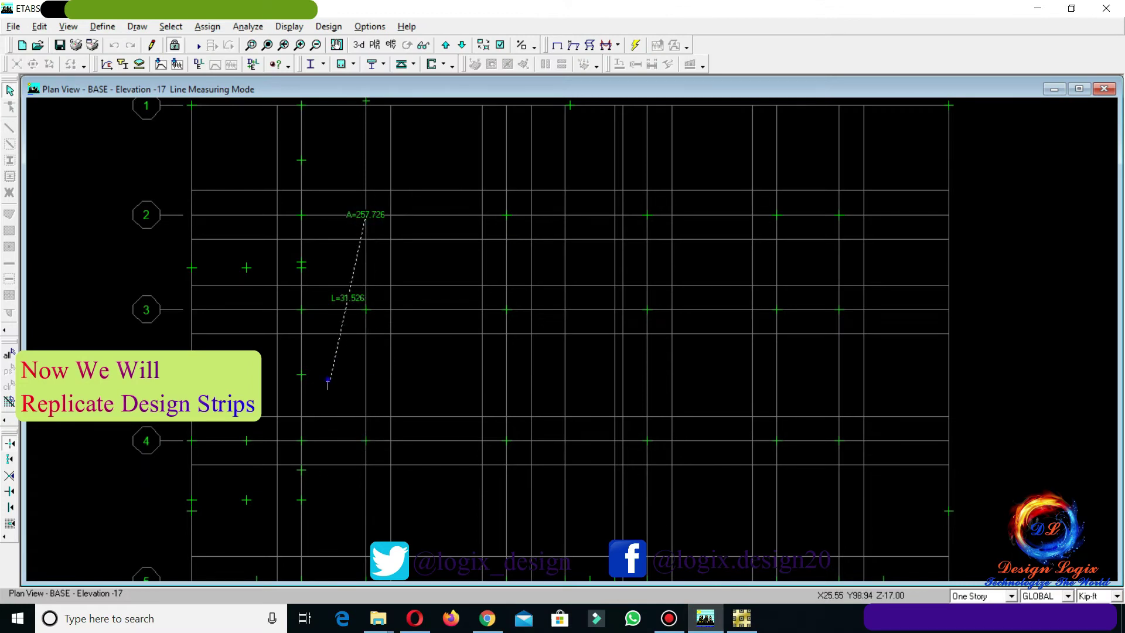
Step: Return to SAFE and replicate the selected design strips linearly once with dx 0 and dy -41.75 ft
{"action": "left_click", "coordinate": [741, 618]}
{"action": "left_click", "coordinate": [47, 25]}
{"action": "left_click", "coordinate": [100, 219]}
{"action": "key", "text": "Tab"}
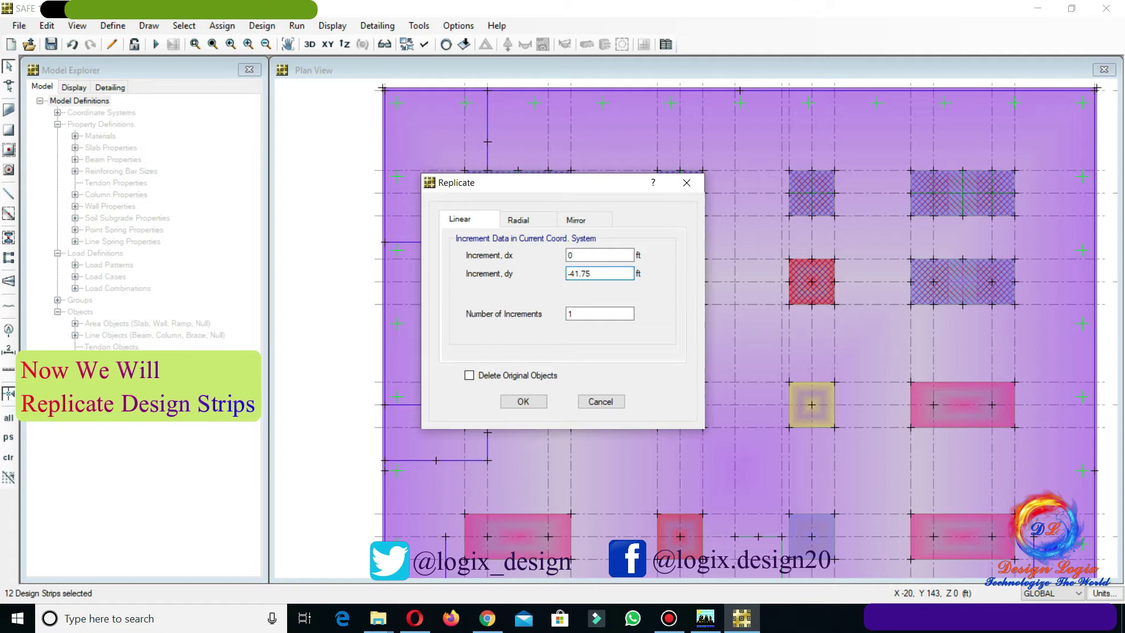
{"action": "left_click", "coordinate": [523, 401]}
Step: Switch to ETABS and measure the distance along grid C from grid 2 to grid 5
{"action": "left_click", "coordinate": [704, 618]}
{"action": "left_click", "coordinate": [366, 214]}
{"action": "left_click", "coordinate": [322, 99]}
{"action": "left_click", "coordinate": [336, 45]}
{"action": "left_click_drag", "start_coordinate": [449, 388], "coordinate": [441, 302]}
{"action": "left_click", "coordinate": [362, 495]}
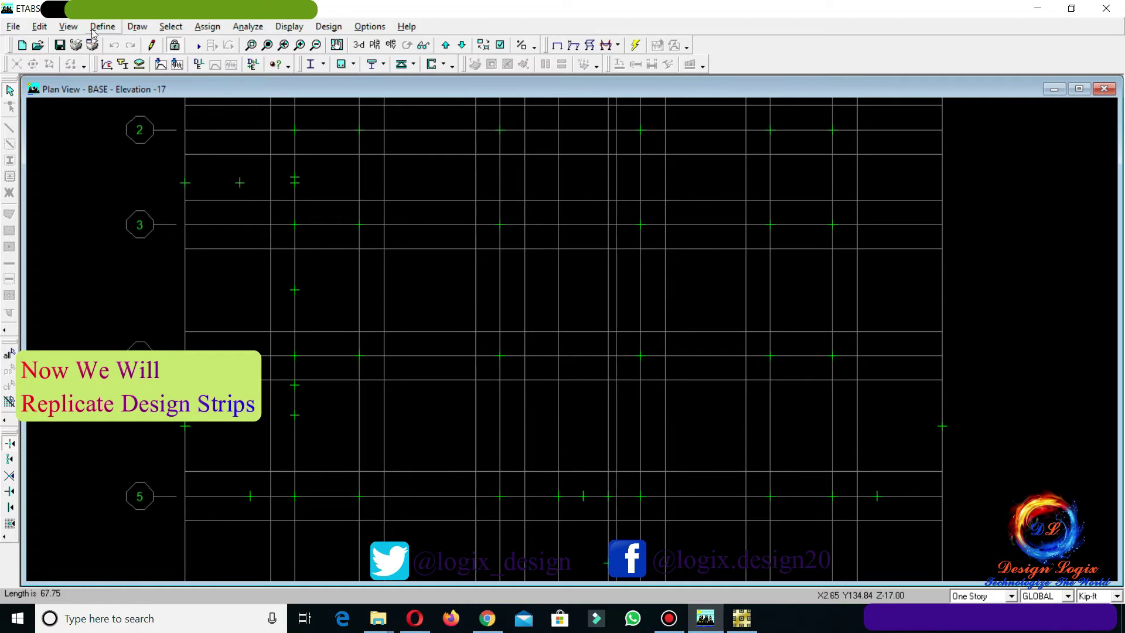
{"action": "left_click", "coordinate": [68, 26]}
{"action": "mouse_move", "coordinate": [138, 232]}
{"action": "left_click", "coordinate": [221, 229]}
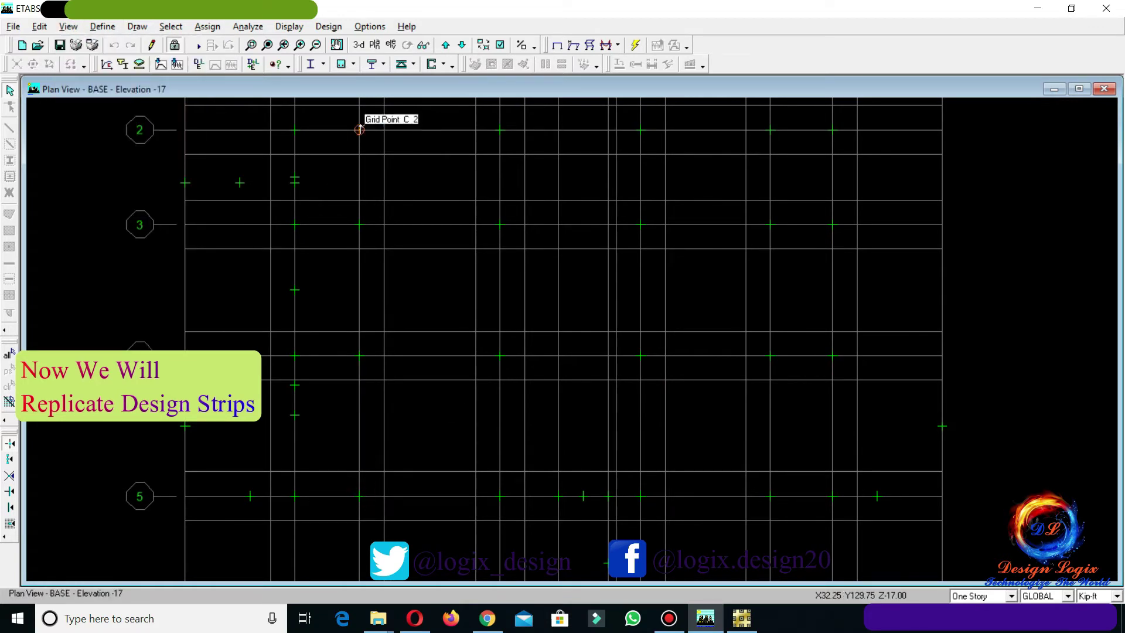
{"action": "left_click", "coordinate": [359, 129]}
{"action": "left_click", "coordinate": [359, 496]}
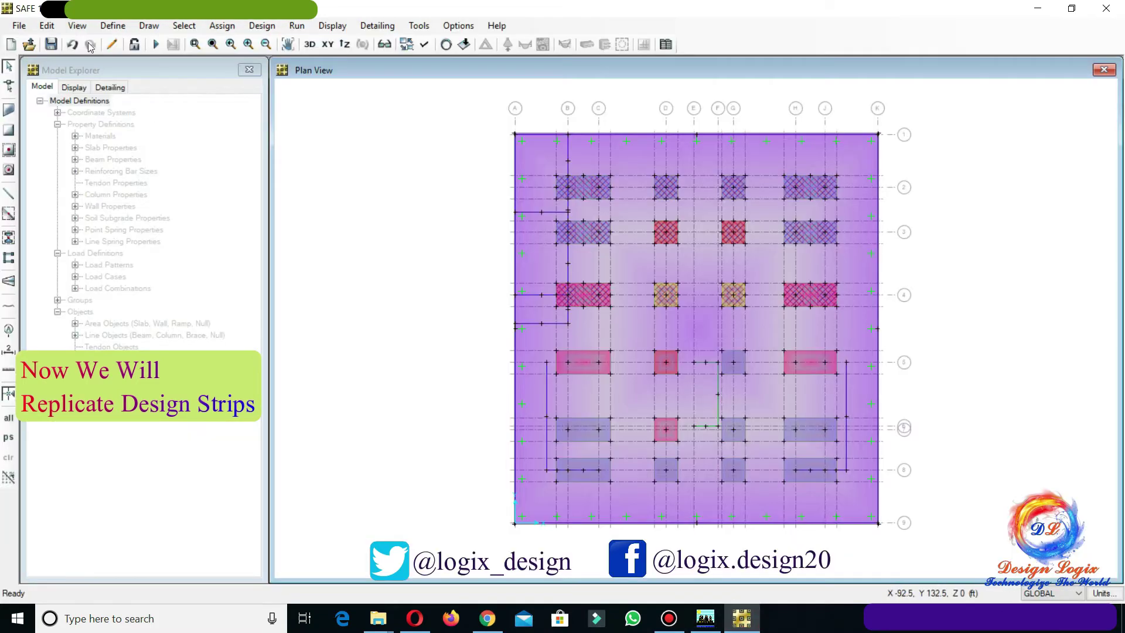
Step: In SAFE, restore the previous strip selection and replicate it linearly once with dx 0 and dy -67.75 ft
{"action": "left_click", "coordinate": [46, 26]}
{"action": "left_click", "coordinate": [183, 26]}
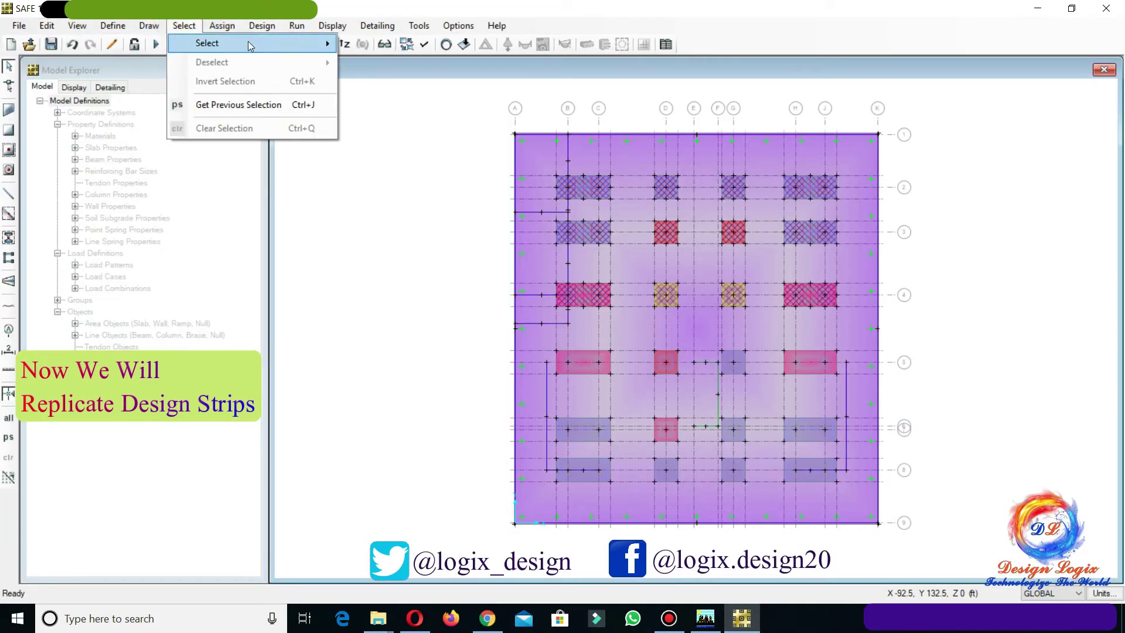
{"action": "left_click", "coordinate": [275, 101]}
{"action": "left_click", "coordinate": [48, 26]}
{"action": "left_click", "coordinate": [82, 214]}
{"action": "double_click", "coordinate": [609, 274]}
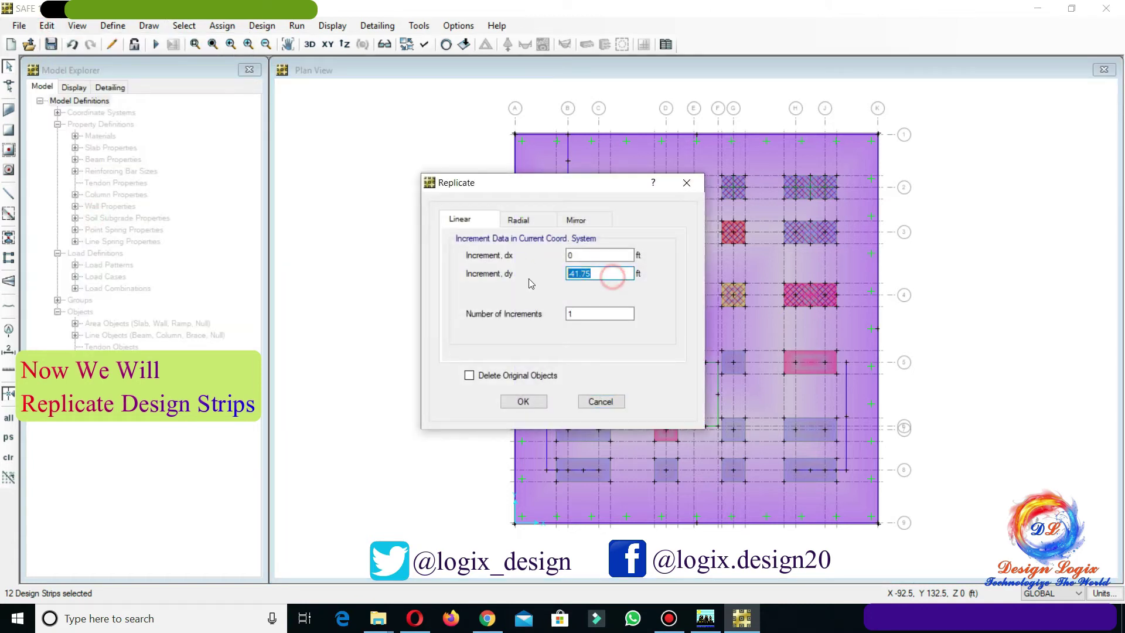
{"action": "type", "text": "-67.75"}
{"action": "left_click", "coordinate": [523, 402]}
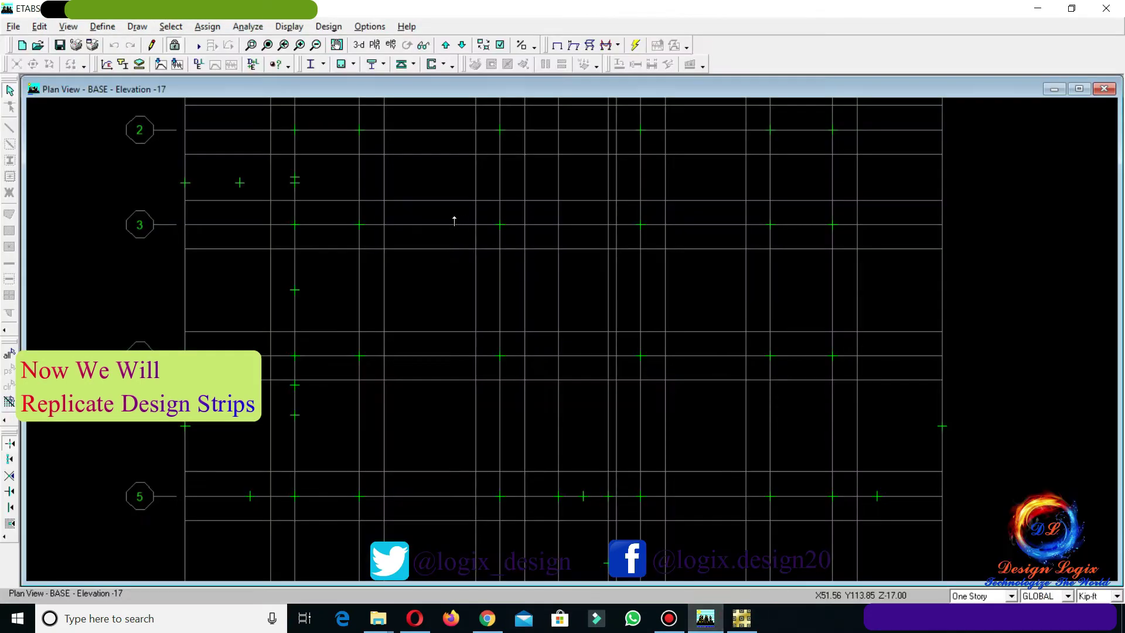
Step: Measure along grid C from grid 2 in ETABS, and in SAFE replicate the previously selected strips linearly once with dx 0, dy -93.75 ft
{"action": "left_click", "coordinate": [356, 118]}
{"action": "scroll", "coordinate": [462, 410], "scroll_direction": "down", "scroll_amount": 3}
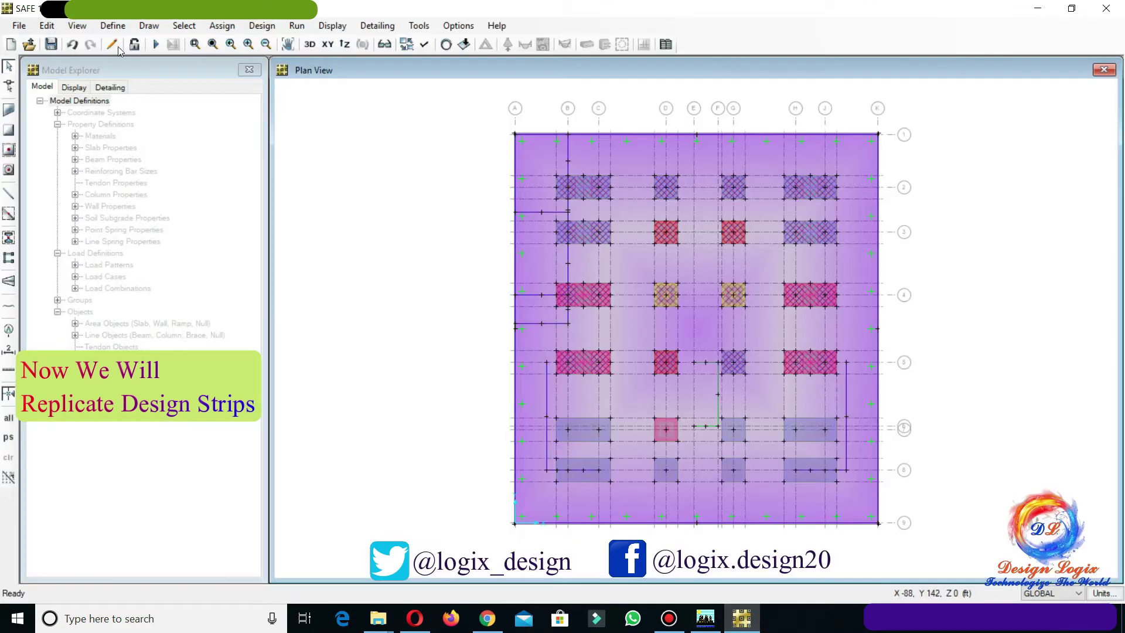
{"action": "left_click", "coordinate": [183, 25]}
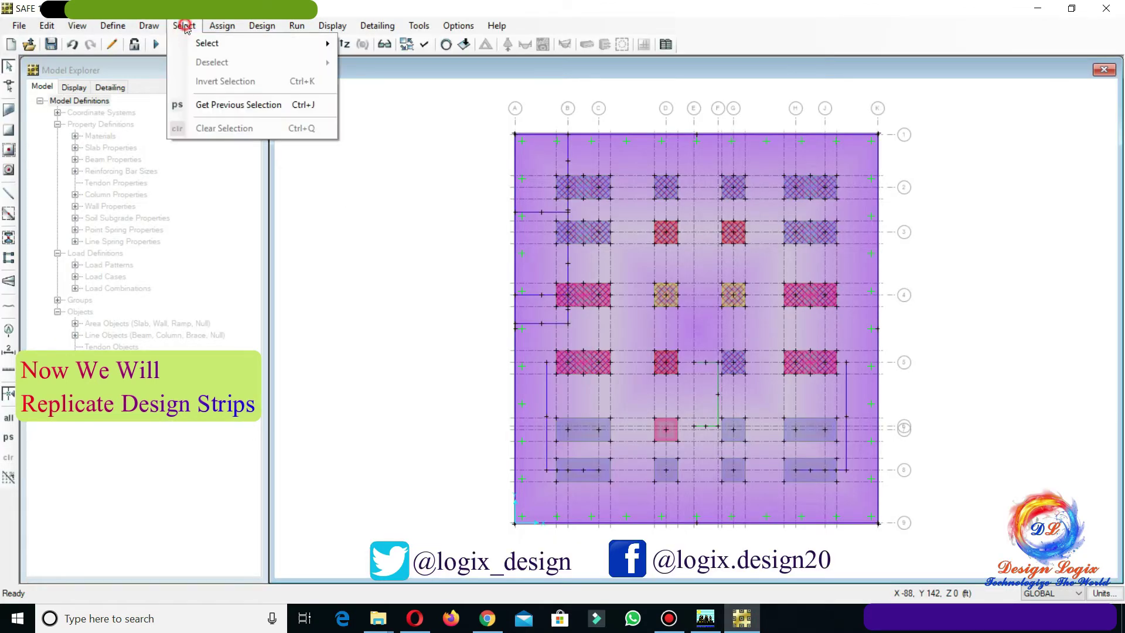
{"action": "left_click", "coordinate": [219, 105]}
{"action": "left_click", "coordinate": [46, 26]}
{"action": "left_click", "coordinate": [70, 206]}
{"action": "left_click_drag", "start_coordinate": [630, 273], "coordinate": [518, 275]}
{"action": "type", "text": "-93.75"}
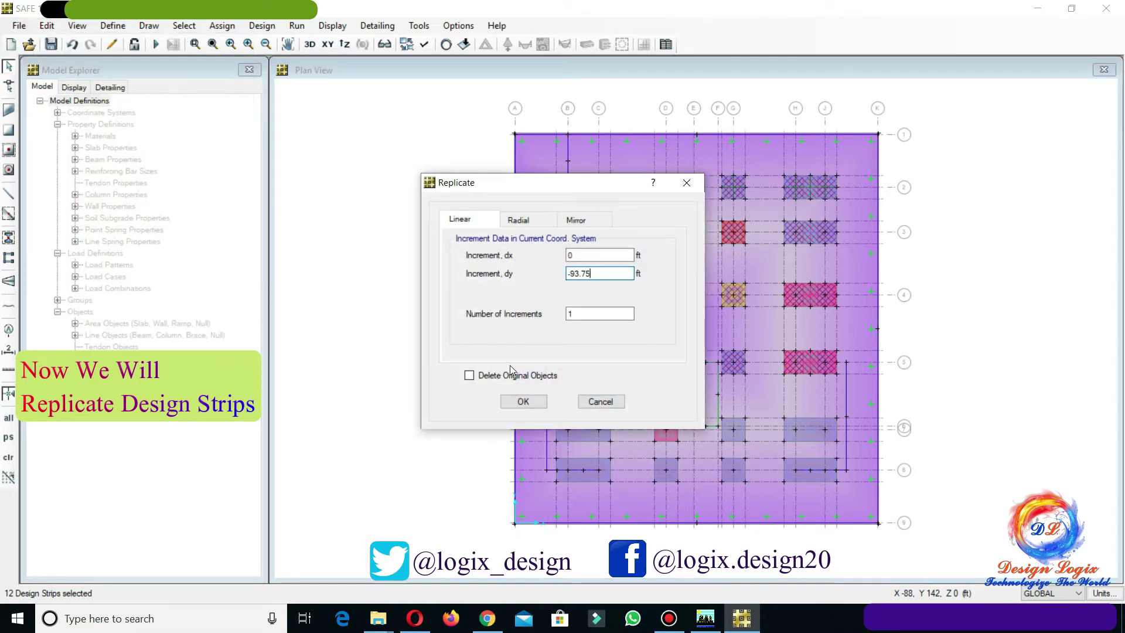
{"action": "left_click", "coordinate": [524, 401]}
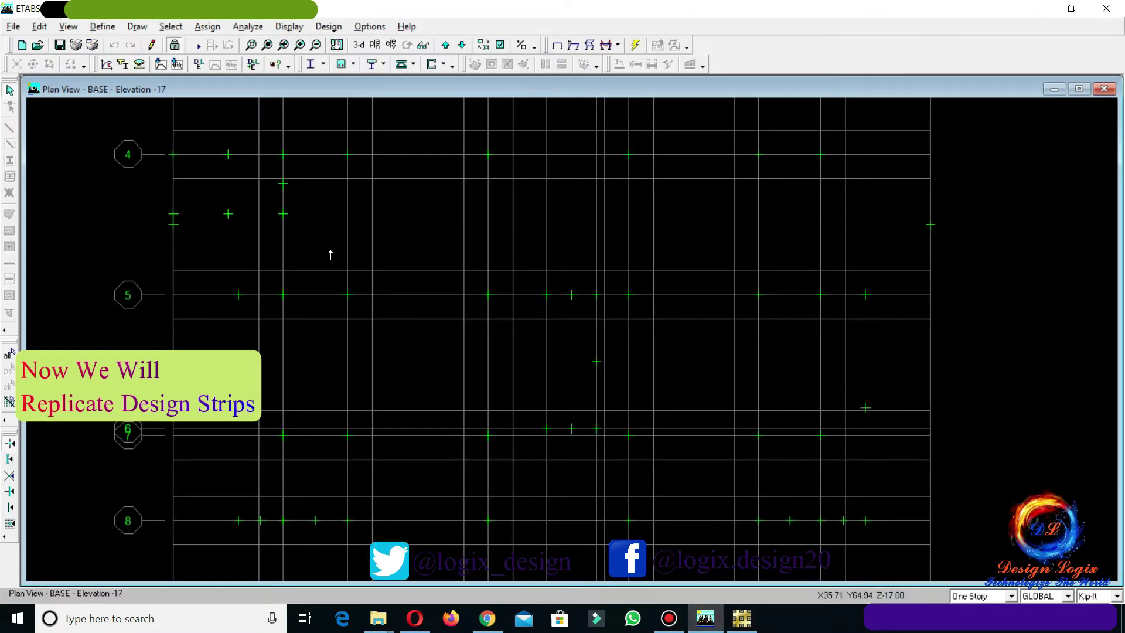
Step: Measure along grid C to grid 8 in ETABS, and in SAFE replicate the previous strip selection once with dx 0, dy -109.5 ft
{"action": "left_click", "coordinate": [351, 520]}
{"action": "middle_click_drag", "start_coordinate": [404, 143], "coordinate": [409, 241]}
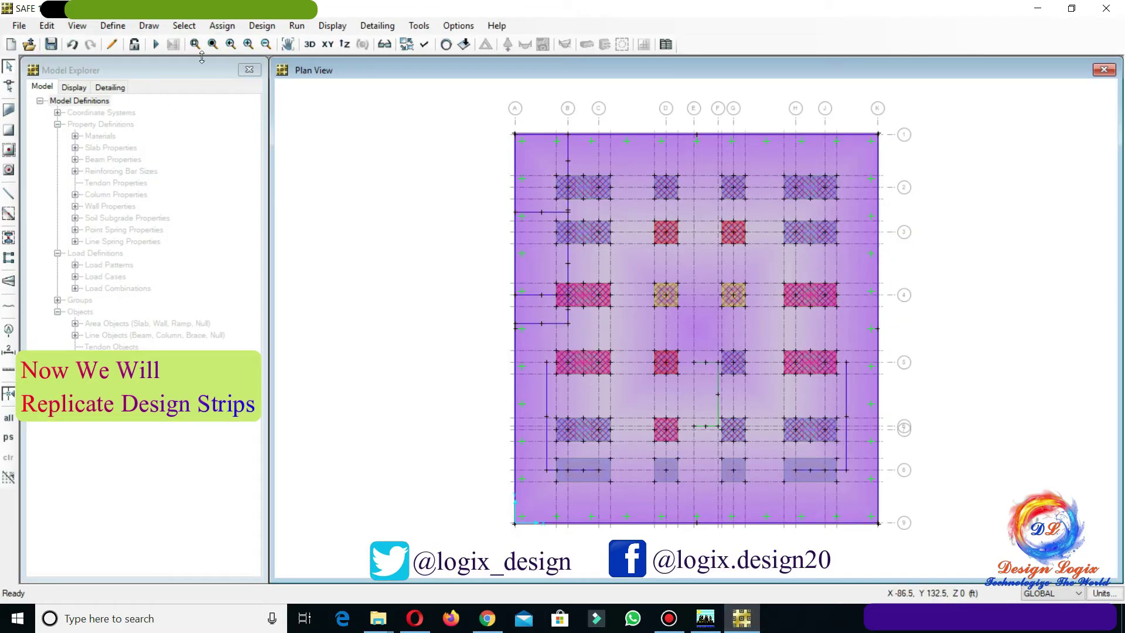
{"action": "left_click", "coordinate": [183, 26]}
{"action": "left_click", "coordinate": [245, 106]}
{"action": "left_click", "coordinate": [47, 26]}
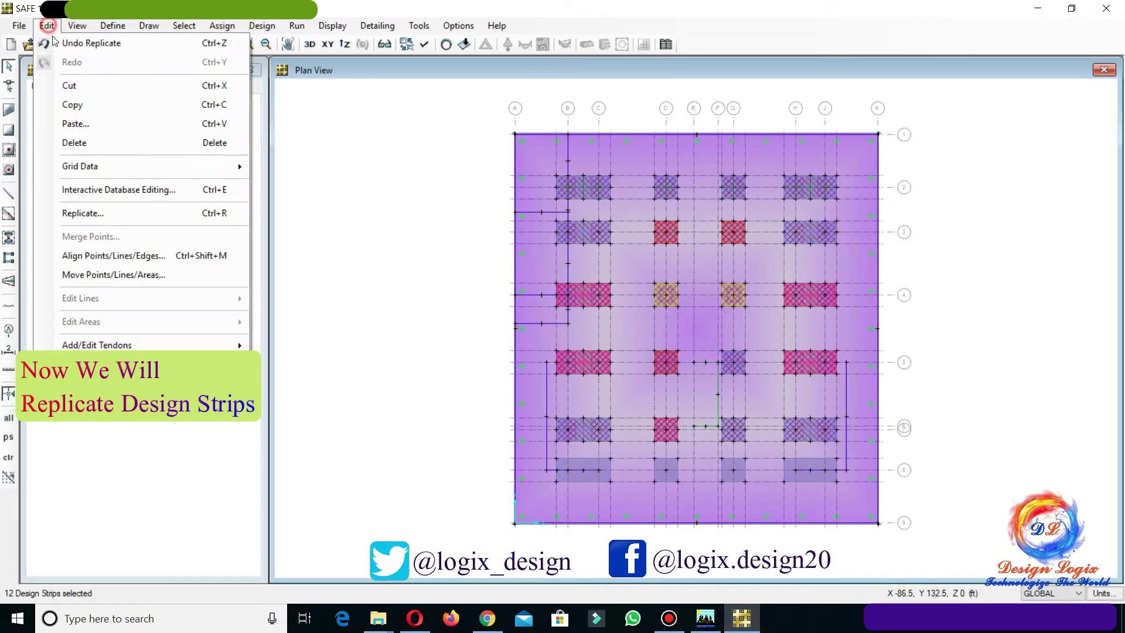
{"action": "left_click", "coordinate": [93, 211]}
{"action": "key", "text": "Tab"}
{"action": "type", "text": "-10"}
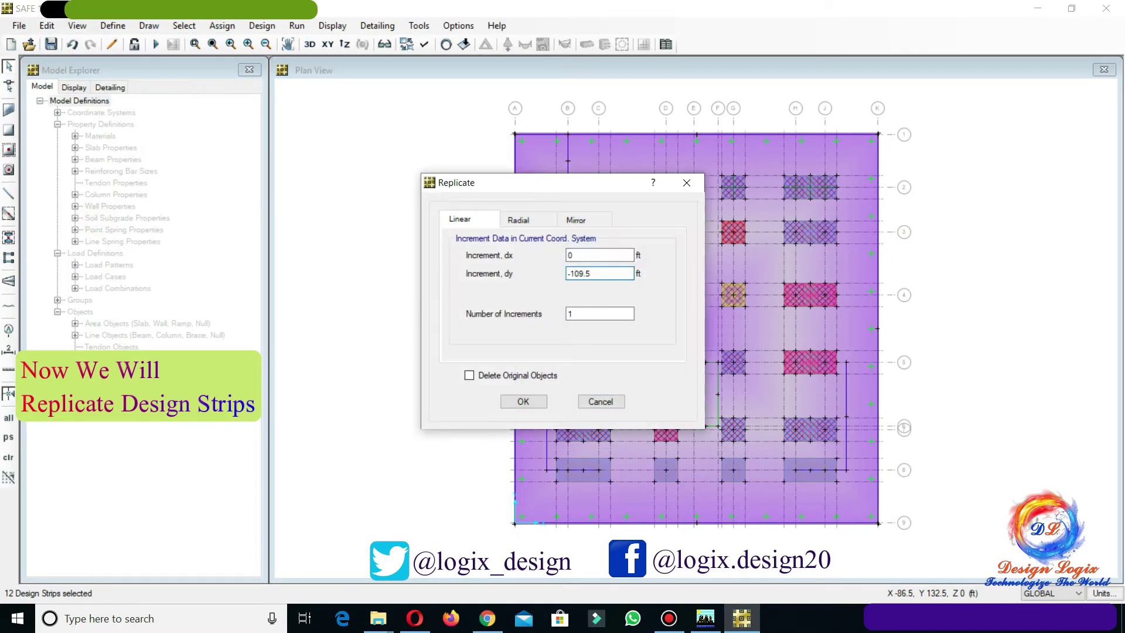
{"action": "left_click", "coordinate": [523, 401]}
Step: Run the analysis and design of the foundation model with the replicated design strips
{"action": "left_click", "coordinate": [184, 26]}
{"action": "mouse_move", "coordinate": [264, 43]}
{"action": "left_click", "coordinate": [355, 51]}
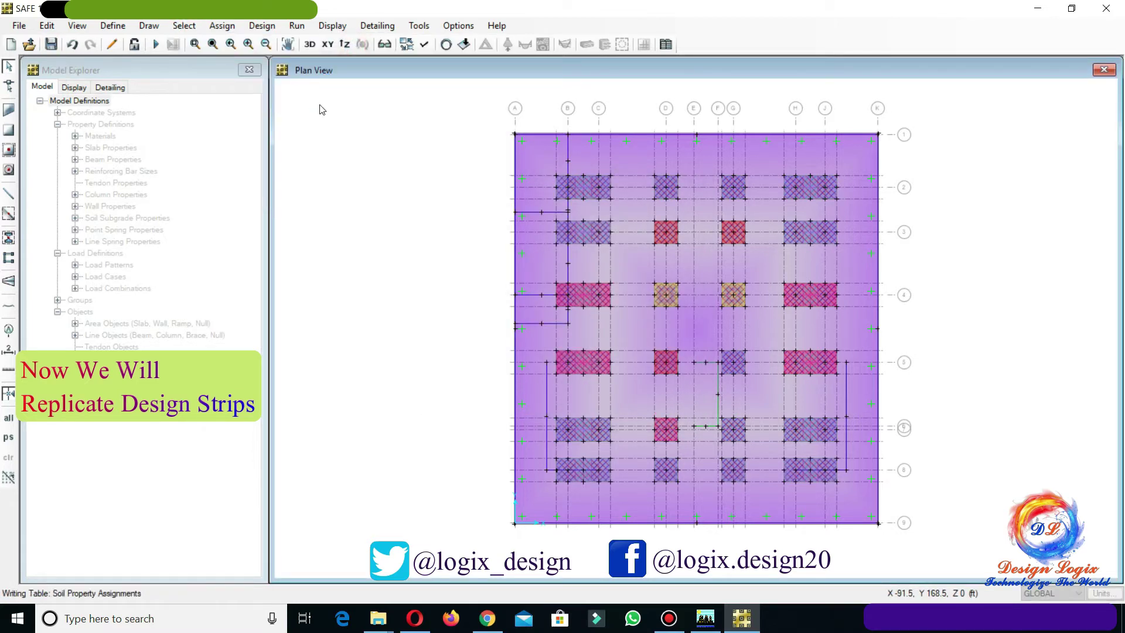
{"action": "left_click", "coordinate": [297, 26]}
{"action": "left_click", "coordinate": [329, 62]}
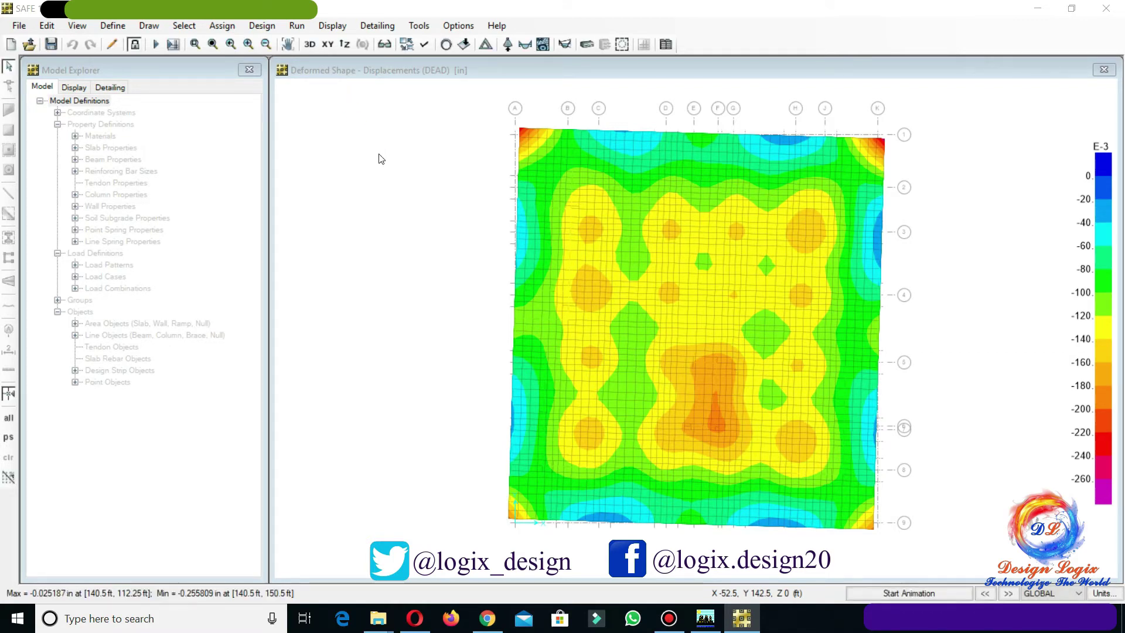
Step: Display the filled Layer A strip moment diagrams for load combination DCON2 and uncover the plan behind the settings dialog
{"action": "left_click", "coordinate": [333, 26]}
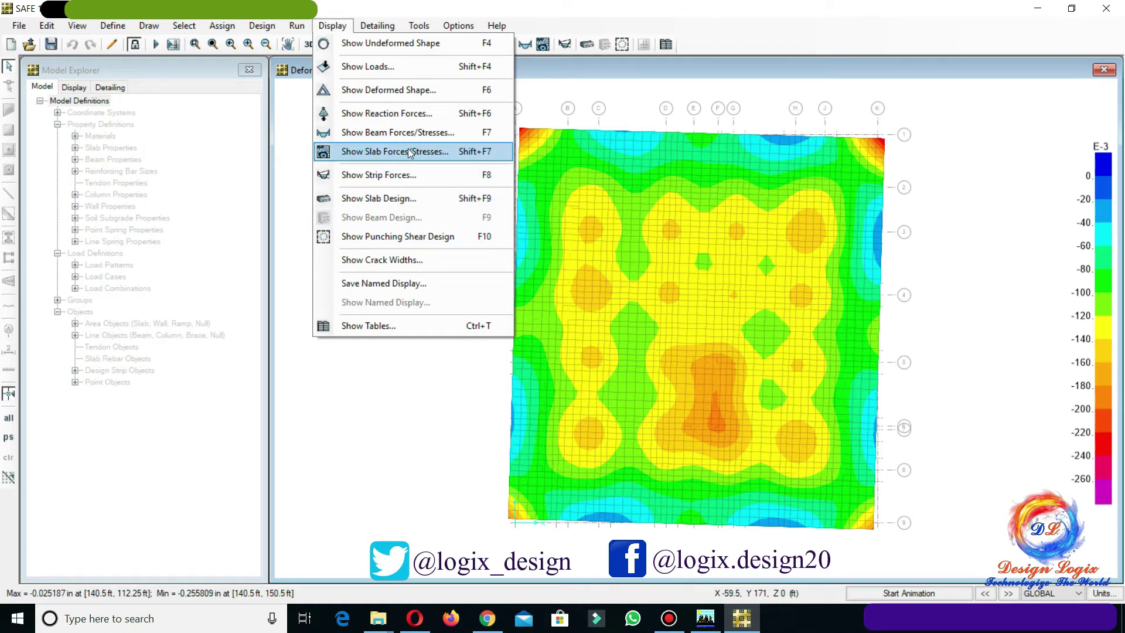
{"action": "left_click", "coordinate": [410, 175]}
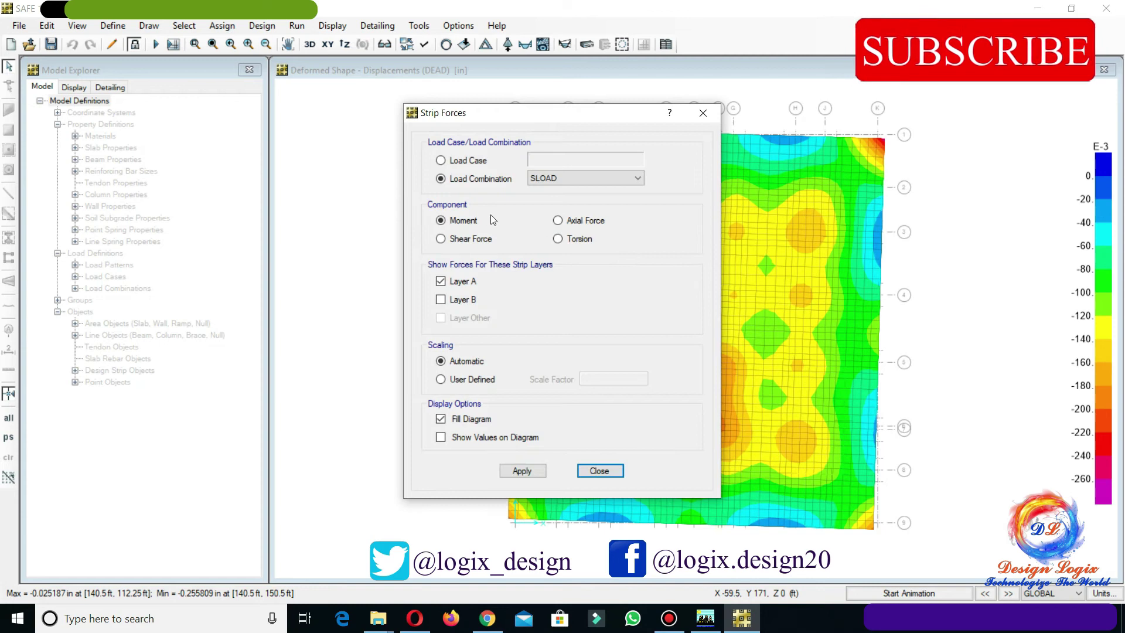
{"action": "left_click", "coordinate": [558, 174]}
{"action": "left_click", "coordinate": [560, 175]}
{"action": "left_click", "coordinate": [590, 181]}
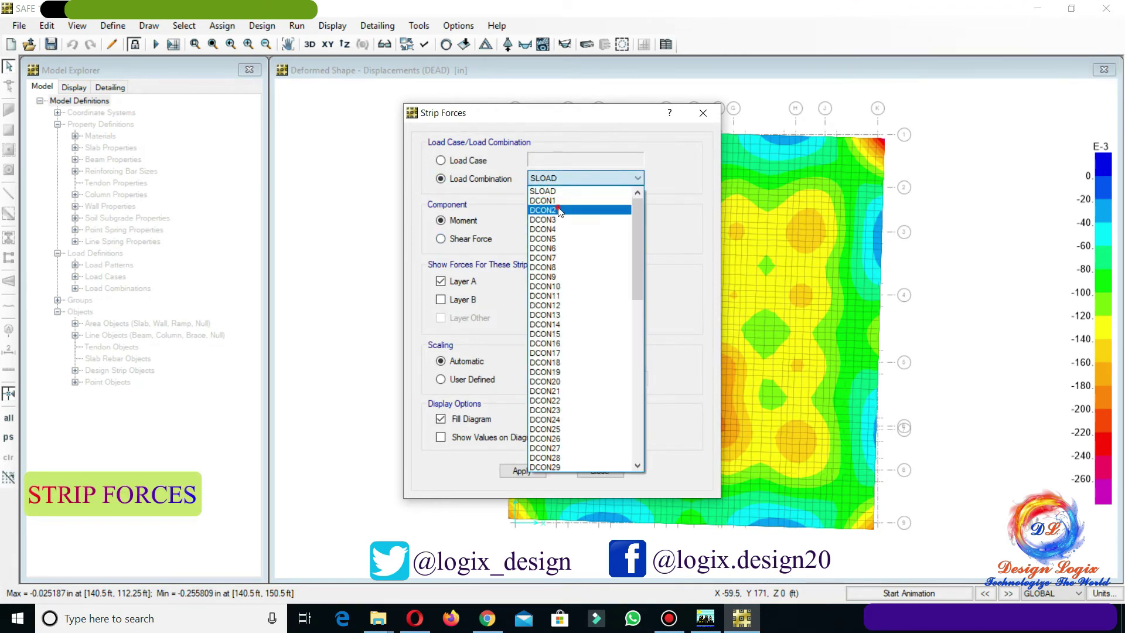
{"action": "left_click", "coordinate": [558, 205]}
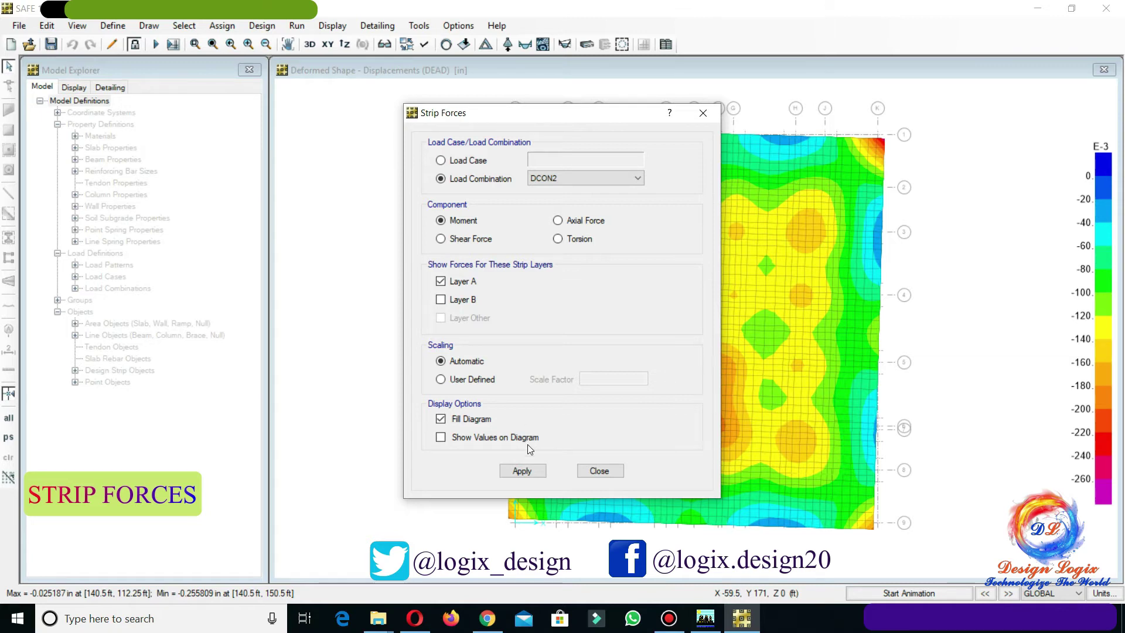
{"action": "left_click", "coordinate": [535, 474]}
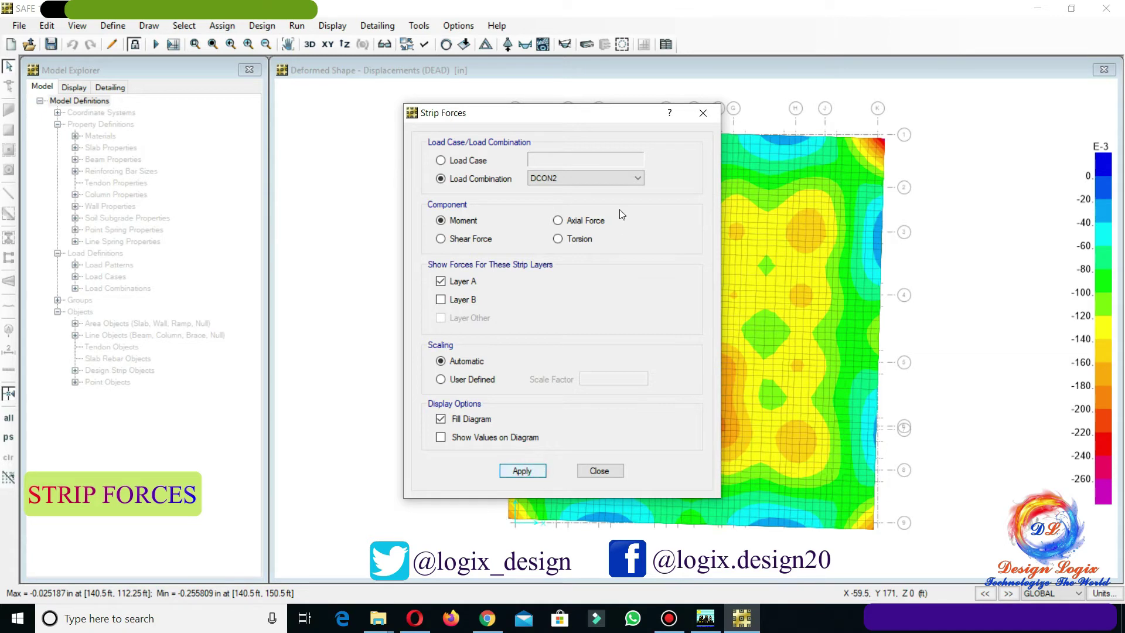
{"action": "left_click_drag", "start_coordinate": [612, 119], "coordinate": [309, 88]}
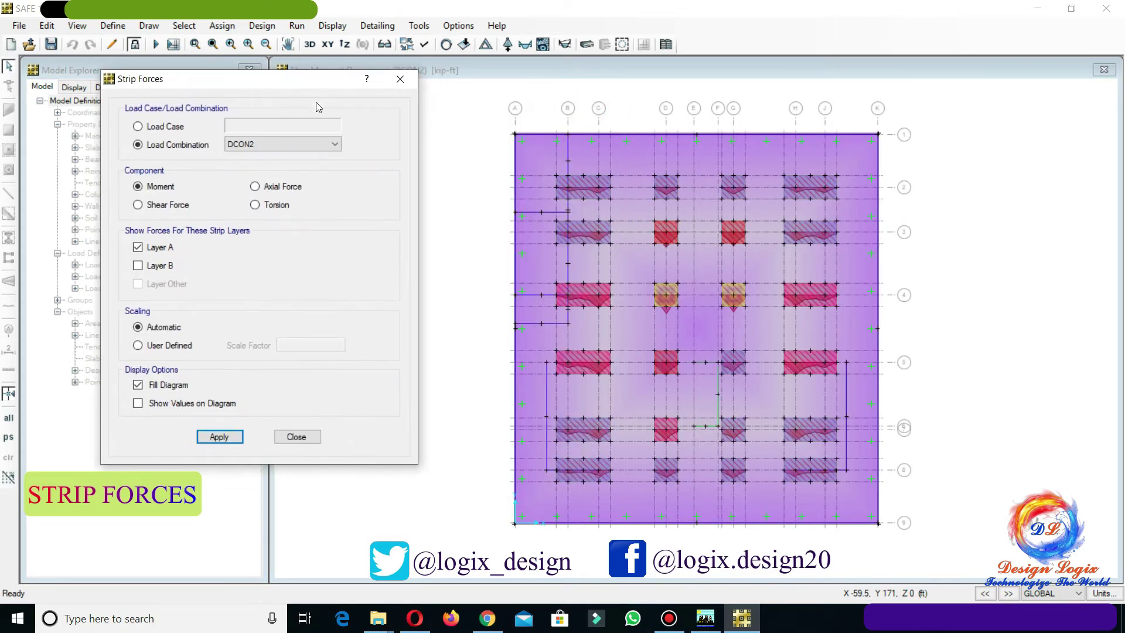
Step: Show the strip moments as values on unfilled diagrams, switch to Layer B, and examine the moments at the individual drops
{"action": "left_click", "coordinate": [194, 404]}
{"action": "left_click", "coordinate": [229, 438]}
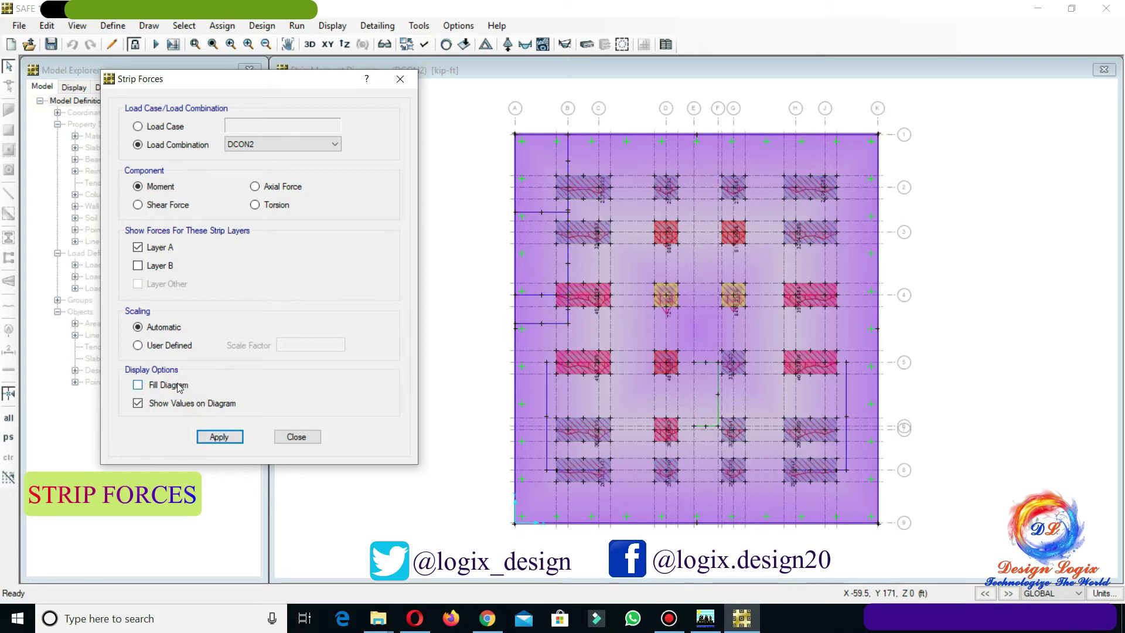
{"action": "mouse_move", "coordinate": [617, 184]}
{"action": "scroll", "coordinate": [617, 184], "scroll_direction": "up", "scroll_amount": 3}
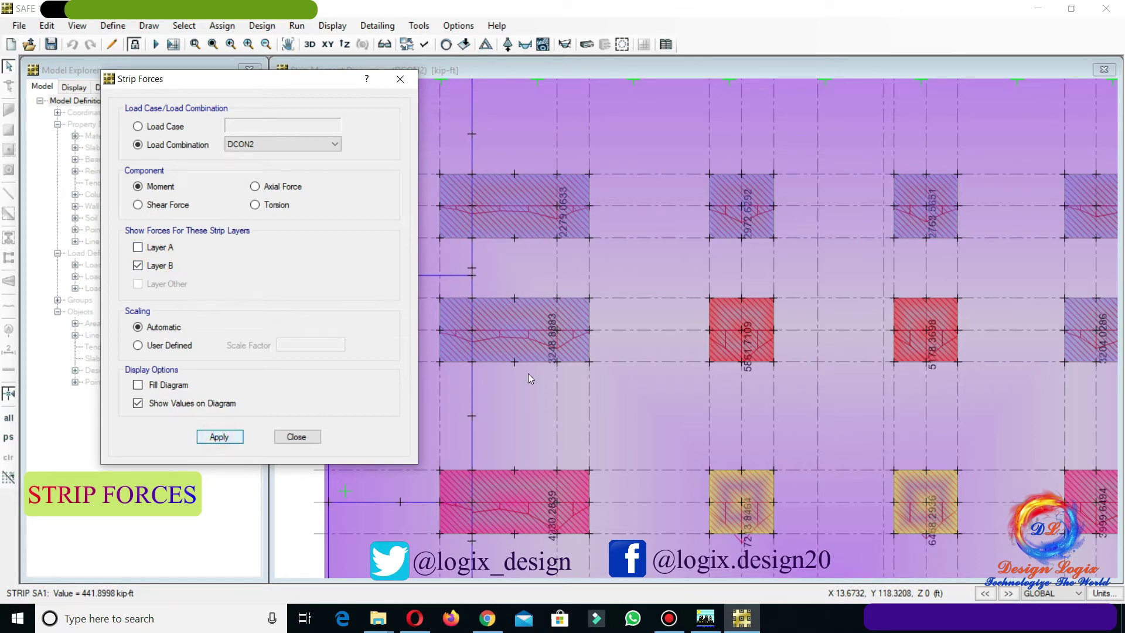
{"action": "mouse_move", "coordinate": [742, 342]}
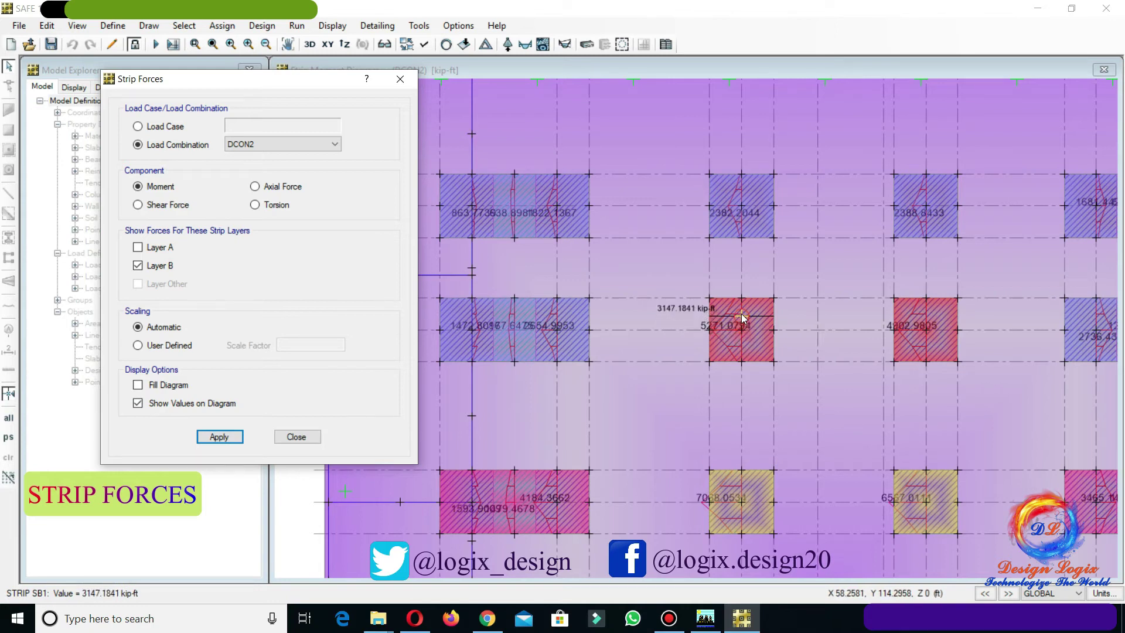
{"action": "mouse_move", "coordinate": [515, 348]}
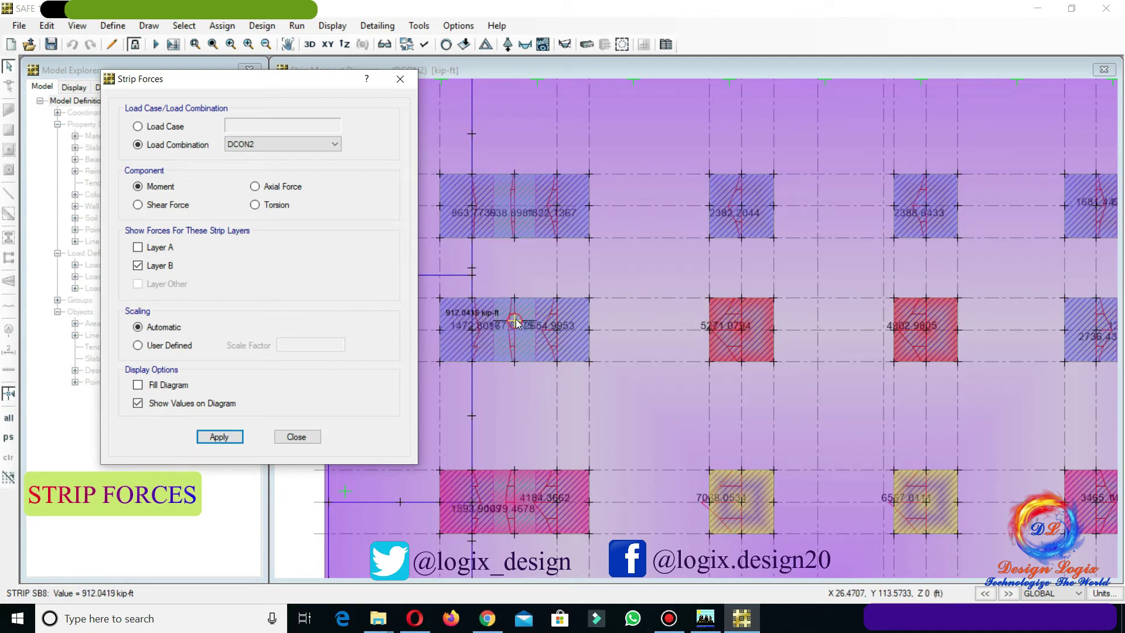
{"action": "mouse_move", "coordinate": [475, 327]}
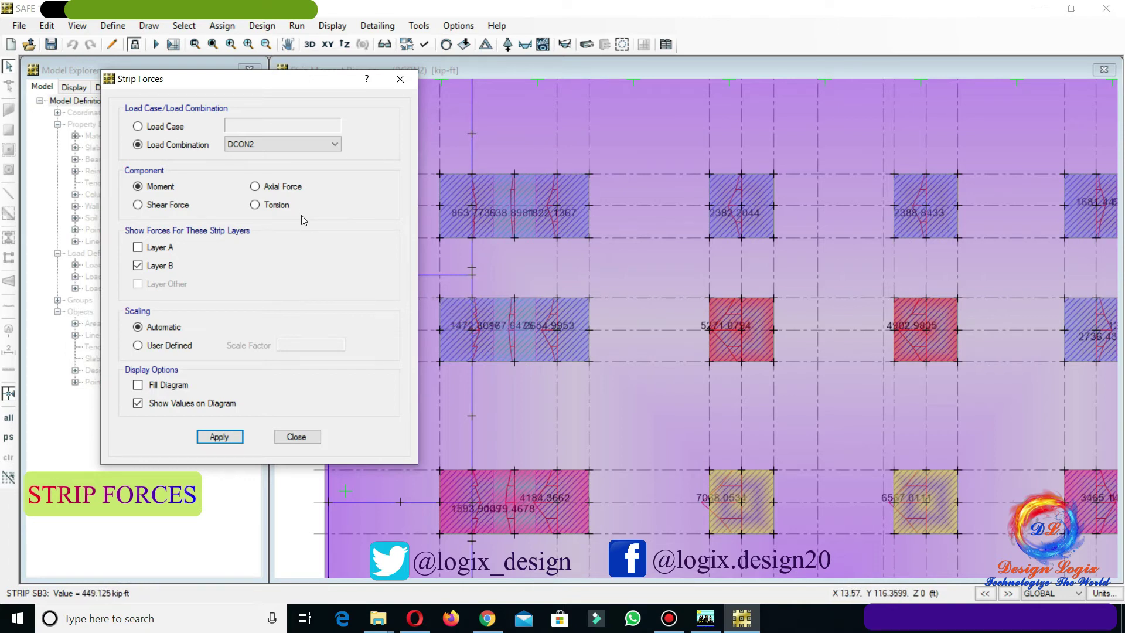
{"action": "left_click", "coordinate": [308, 438]}
Step: Bring up the slab design display settings and change the design basis to Strip Based
{"action": "left_click", "coordinate": [331, 26]}
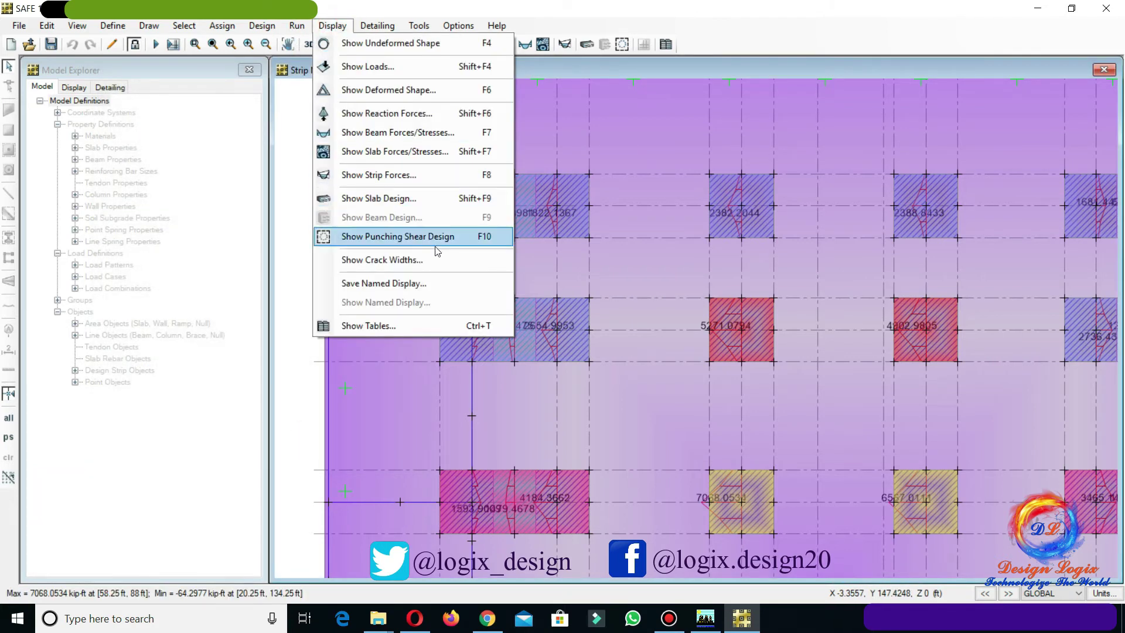
{"action": "left_click", "coordinate": [423, 198]}
{"action": "left_click", "coordinate": [536, 156]}
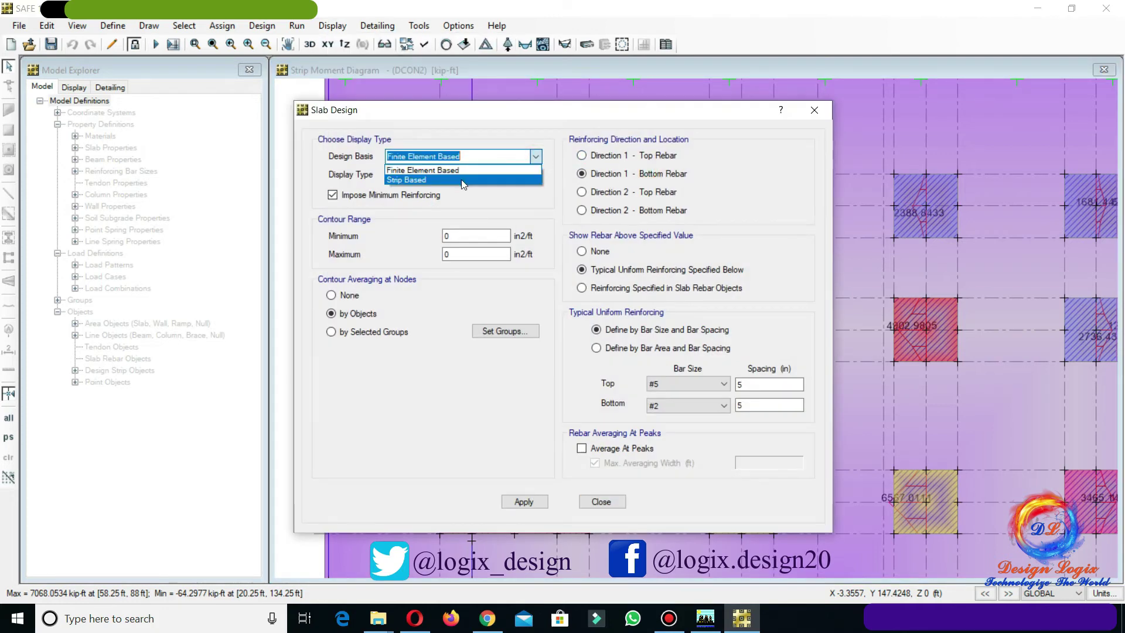
{"action": "left_click", "coordinate": [468, 179]}
{"action": "left_click_drag", "start_coordinate": [627, 118], "coordinate": [337, 80]}
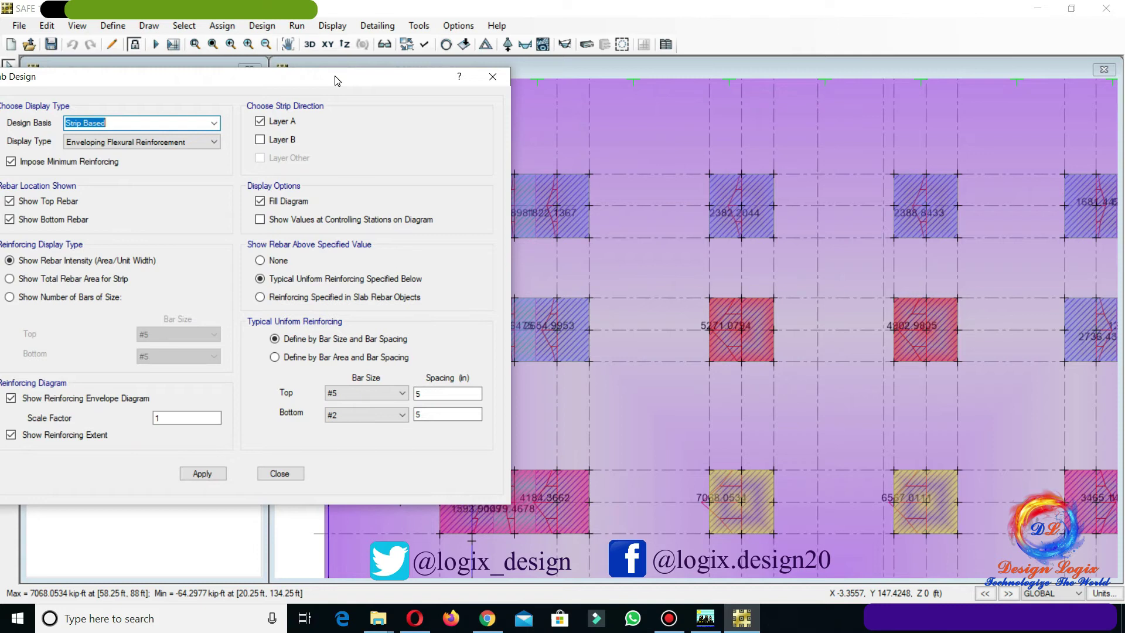
Step: Check the slab property of the drop at grid D2 and apply #6 bars at 5 in as the typical uniform bottom reinforcing
{"action": "right_click", "coordinate": [757, 191]}
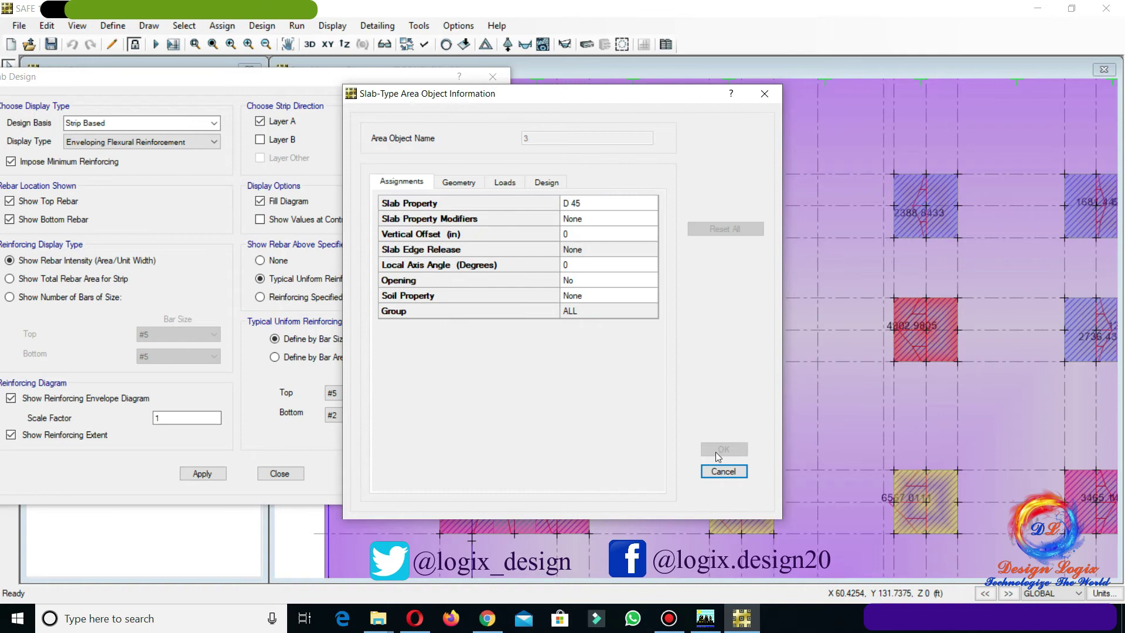
{"action": "left_click", "coordinate": [723, 471]}
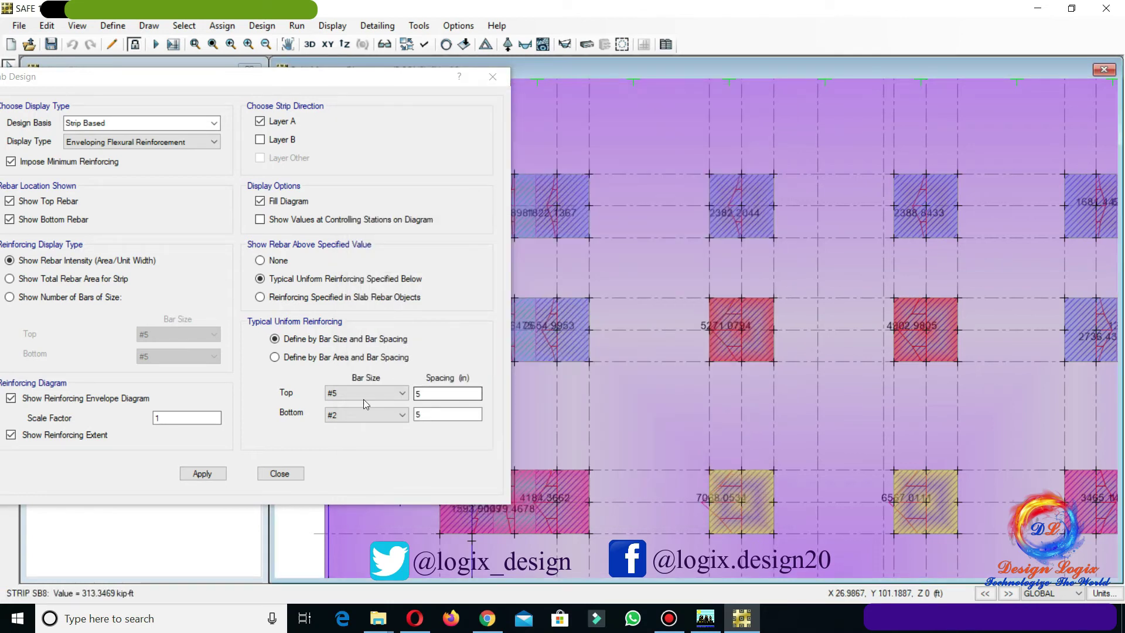
{"action": "left_click", "coordinate": [366, 414]}
{"action": "left_click", "coordinate": [342, 466]}
{"action": "left_click", "coordinate": [420, 414]}
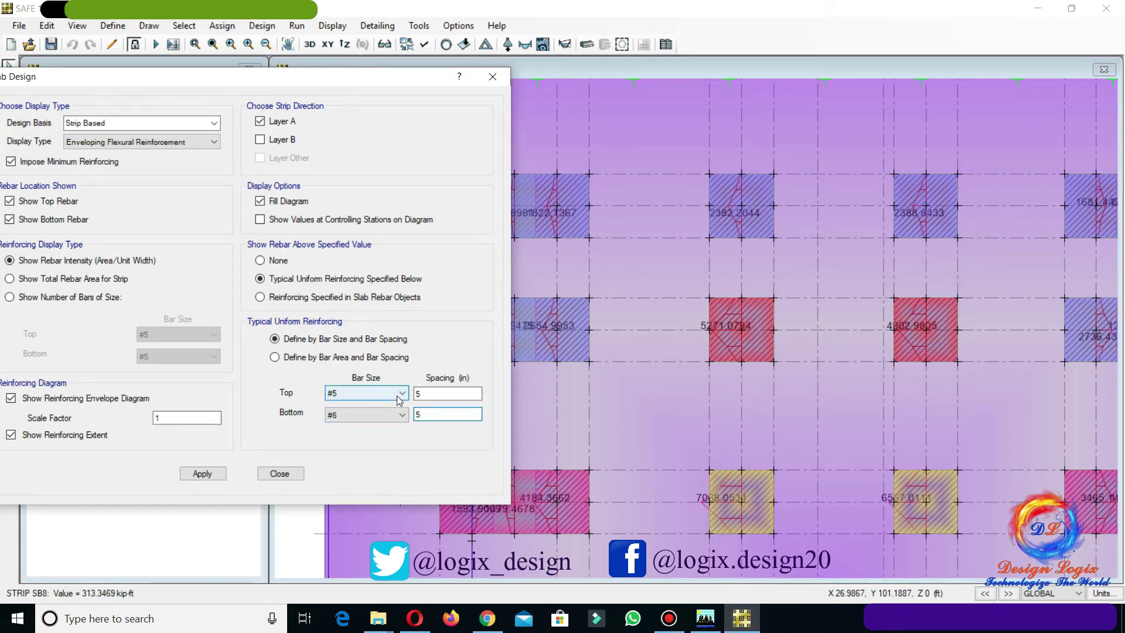
{"action": "mouse_move", "coordinate": [720, 207]}
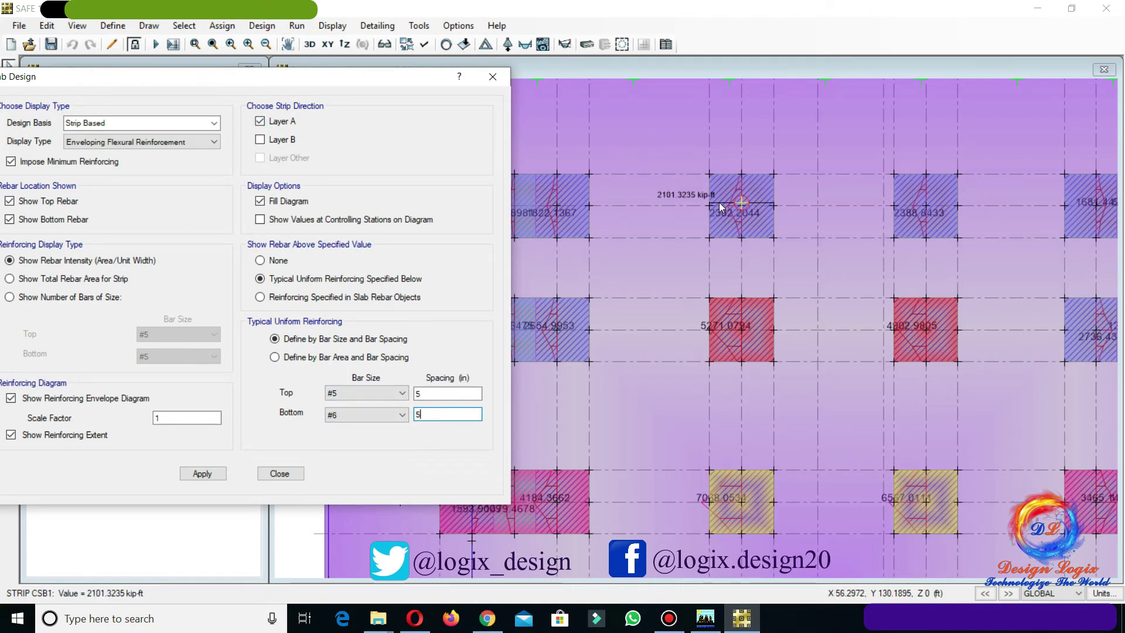
{"action": "left_click", "coordinate": [210, 472]}
Step: Turn off the diagram fill and reinforcing envelope, and display the reinforcement as a number of #6 bars for top and bottom
{"action": "left_click", "coordinate": [296, 203]}
{"action": "left_click", "coordinate": [106, 398]}
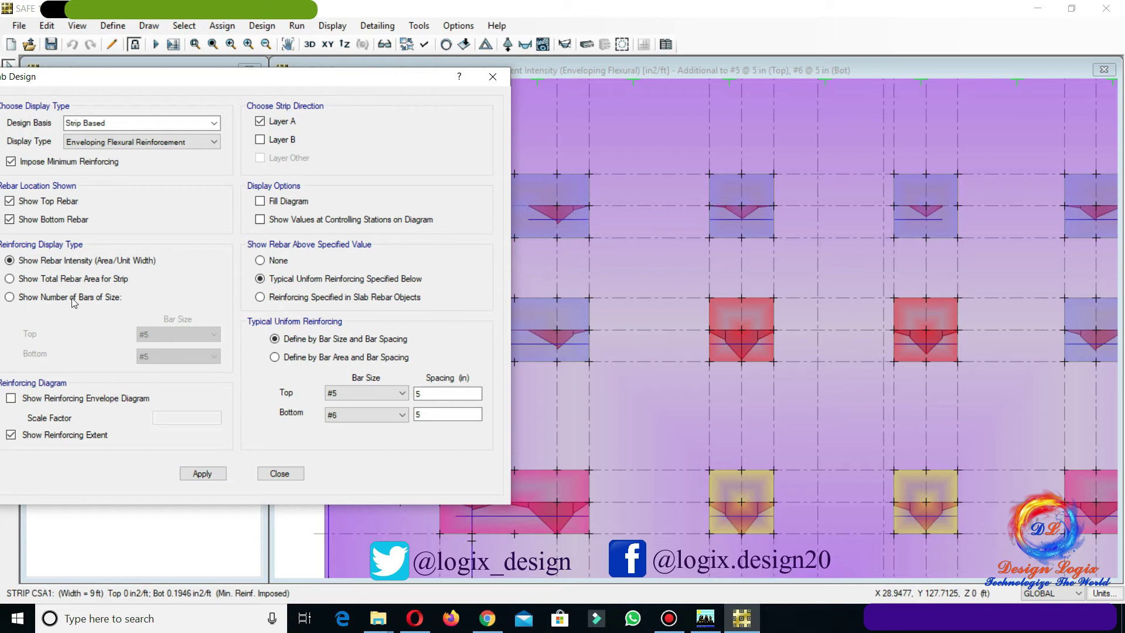
{"action": "left_click", "coordinate": [71, 297]}
{"action": "left_click", "coordinate": [174, 356]}
{"action": "left_click", "coordinate": [152, 407]}
{"action": "left_click", "coordinate": [176, 334]}
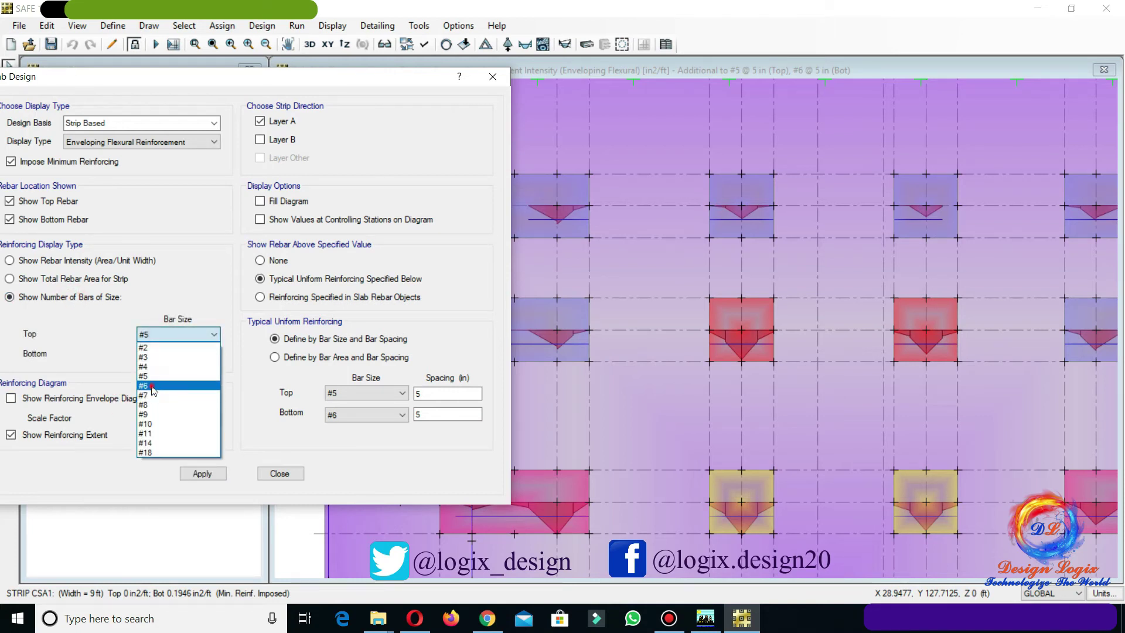
{"action": "left_click", "coordinate": [151, 386]}
{"action": "left_click", "coordinate": [201, 473]}
Step: Show the values at controlling stations on the strips and leave the reinforcing envelope diagram hidden
{"action": "left_click", "coordinate": [87, 399]}
{"action": "left_click", "coordinate": [201, 473]}
{"action": "left_click", "coordinate": [297, 220]}
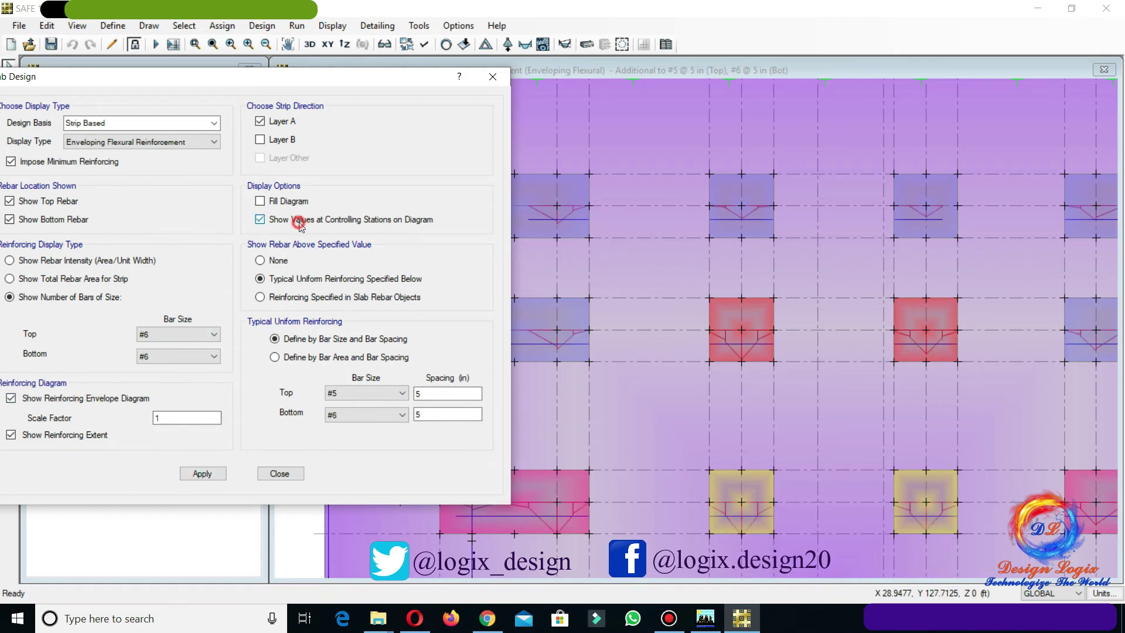
{"action": "left_click", "coordinate": [219, 473]}
{"action": "left_click", "coordinate": [11, 398]}
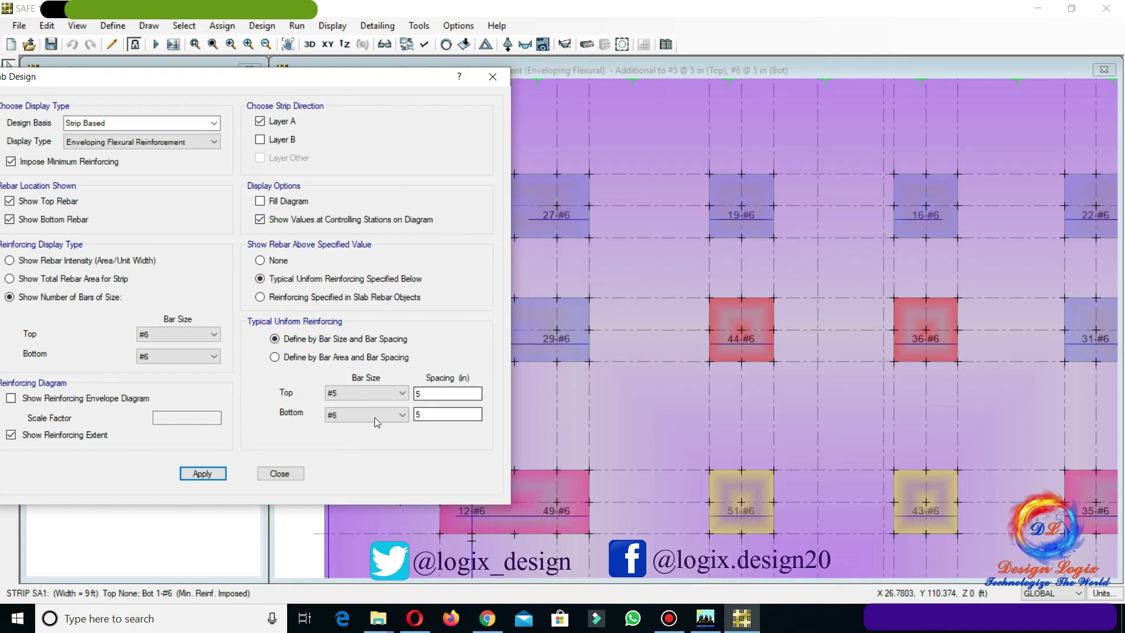
Step: Set Show Rebar Above Specified Value to None, hide the top rebar, and display the bottom reinforcement in #8 bars
{"action": "left_click", "coordinate": [277, 260]}
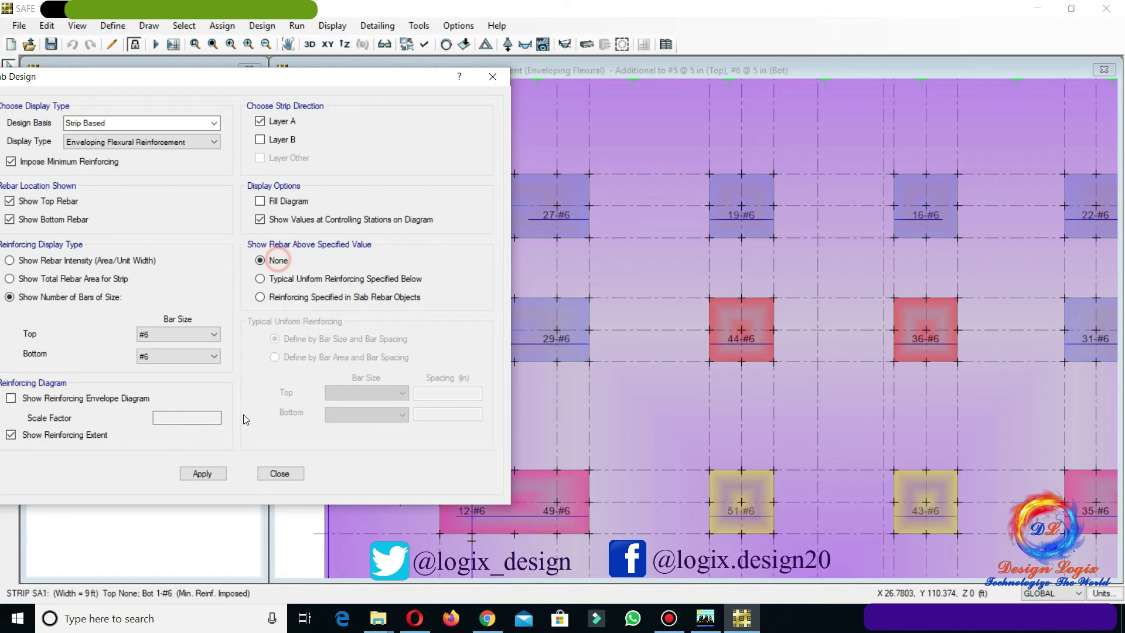
{"action": "left_click", "coordinate": [218, 473]}
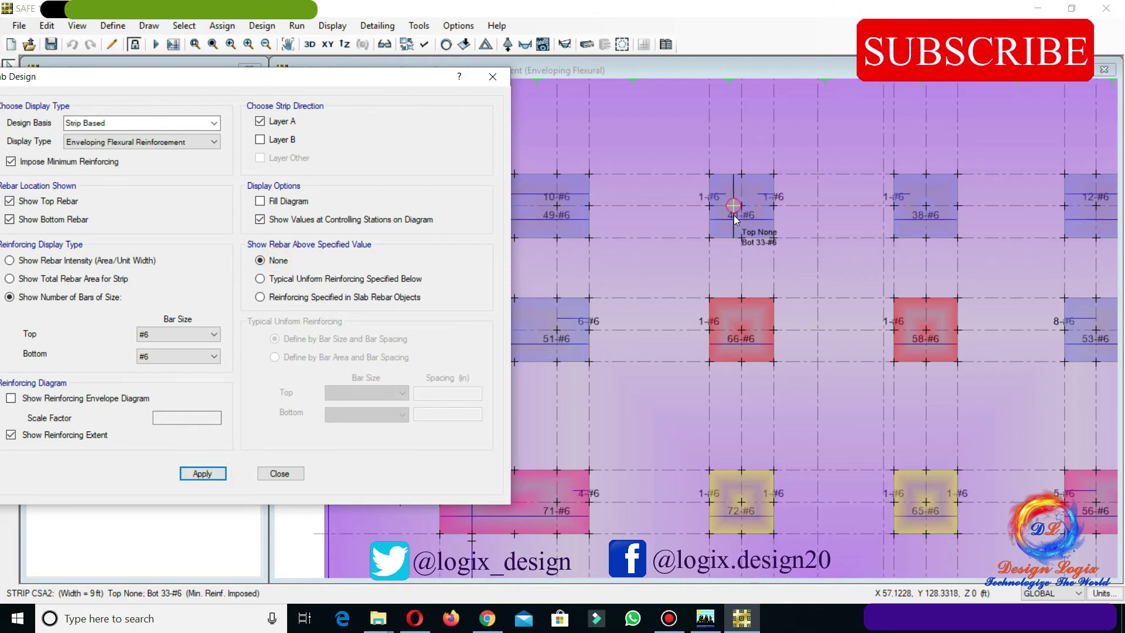
{"action": "left_click", "coordinate": [58, 201]}
{"action": "left_click", "coordinate": [202, 473]}
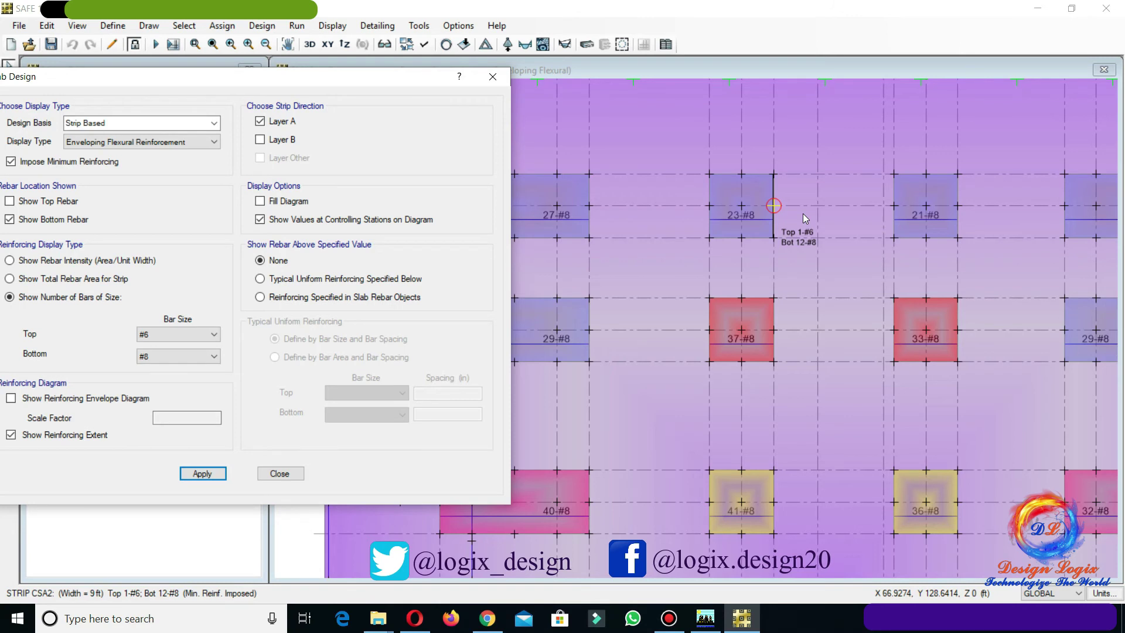
Step: Display the #8 bottom bar counts for the Layer B strips instead of Layer A and examine them at the drops
{"action": "left_click", "coordinate": [282, 138]}
{"action": "left_click", "coordinate": [286, 121]}
{"action": "left_click", "coordinate": [202, 473]}
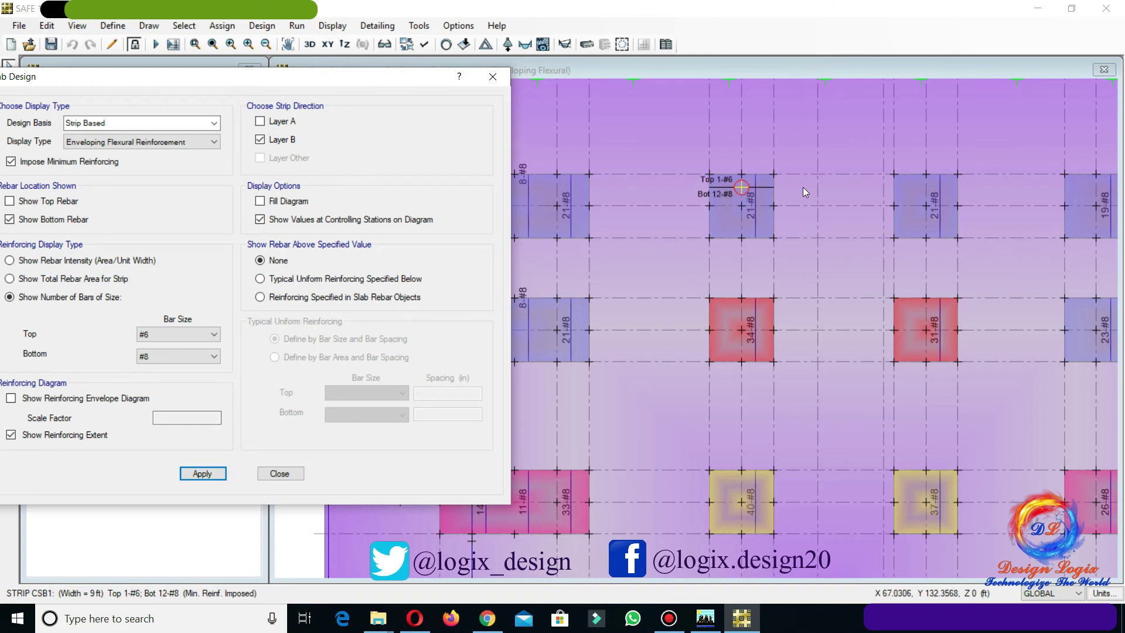
{"action": "left_click", "coordinate": [280, 123]}
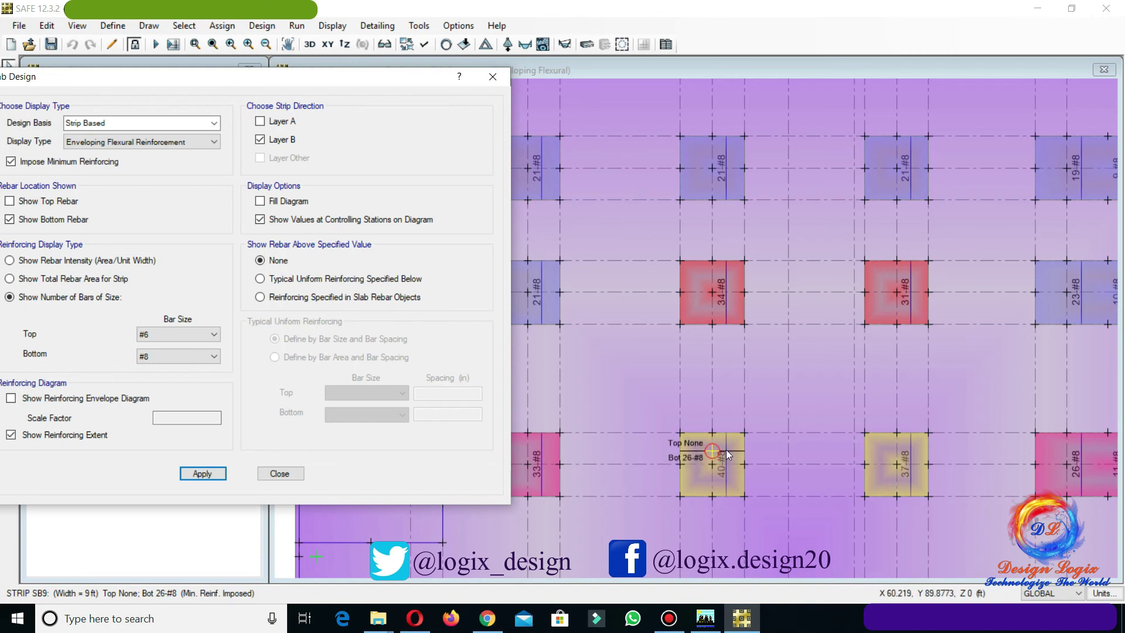
Step: Set the bottom bar size to #9 and display the required number of bars for the Layer A strips
{"action": "left_click", "coordinate": [189, 356]}
{"action": "left_click", "coordinate": [162, 436]}
{"action": "left_click", "coordinate": [284, 139]}
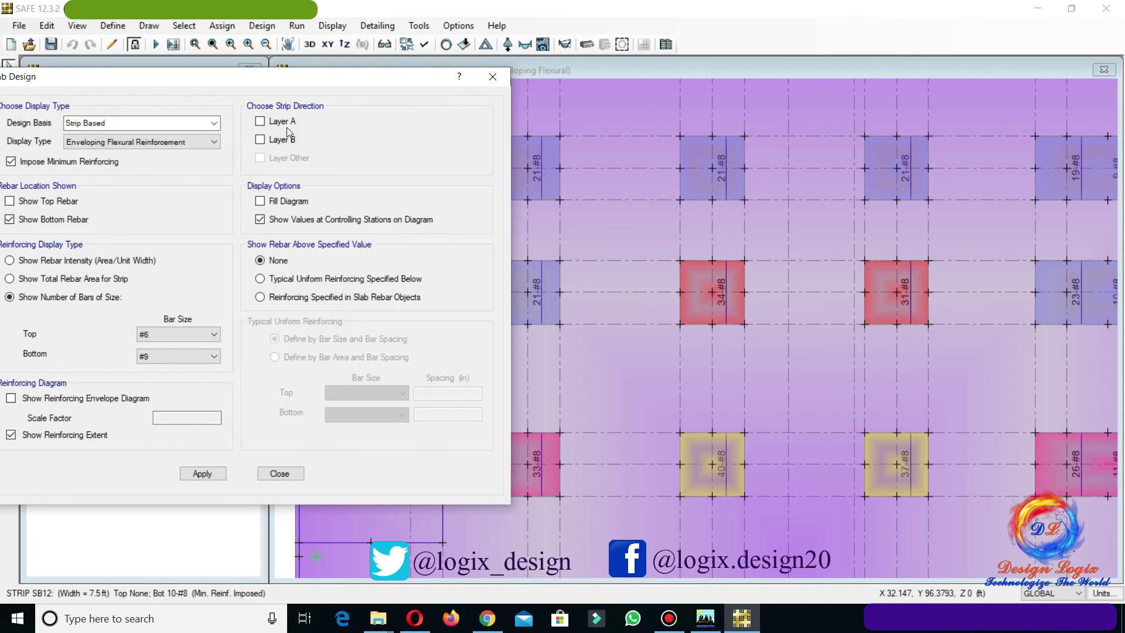
{"action": "left_click", "coordinate": [278, 122]}
{"action": "left_click", "coordinate": [225, 475]}
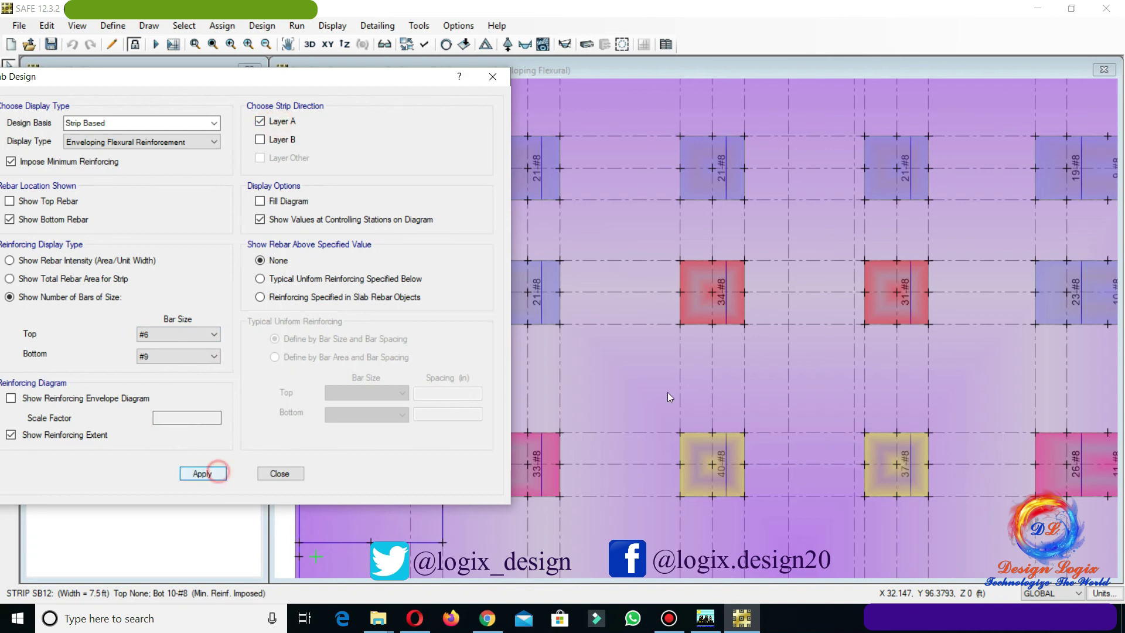
Step: Switch the #9 bottom reinforcement display from Layer A to Layer B and examine the bar counts at the drops
{"action": "left_click", "coordinate": [260, 121]}
{"action": "left_click", "coordinate": [259, 140]}
{"action": "left_click", "coordinate": [218, 473]}
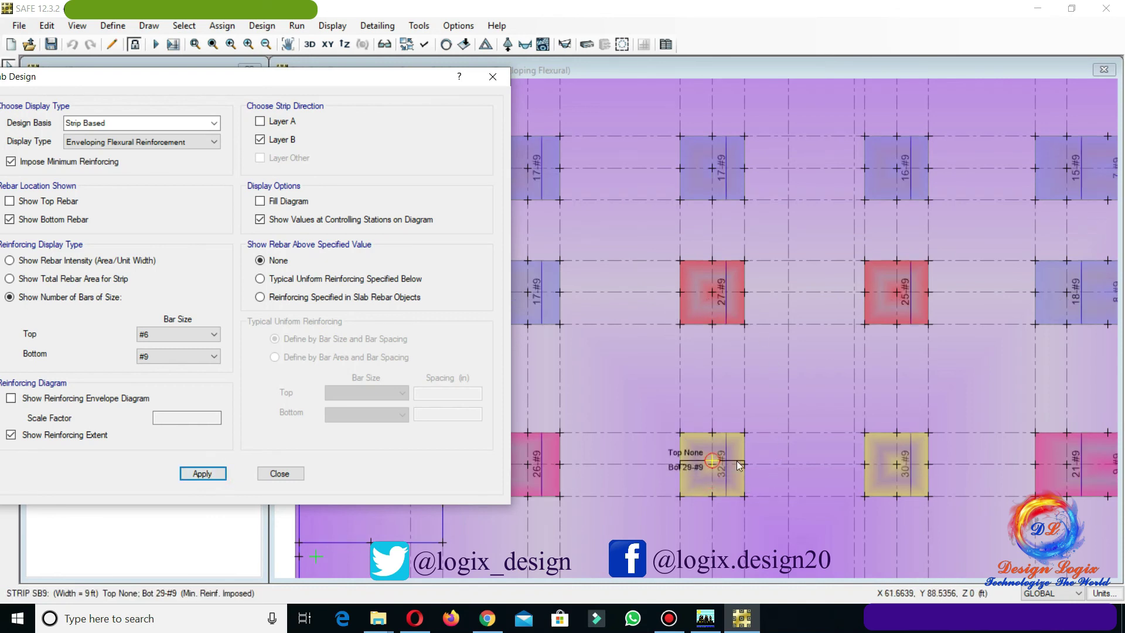
{"action": "scroll", "coordinate": [814, 455], "scroll_direction": "down", "scroll_amount": 3}
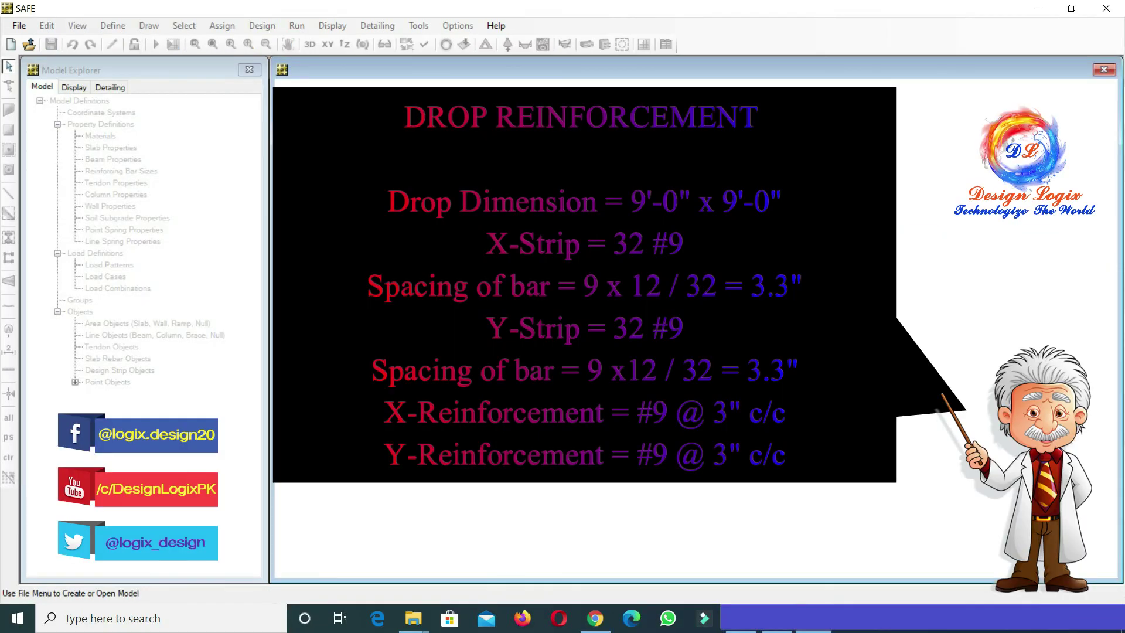